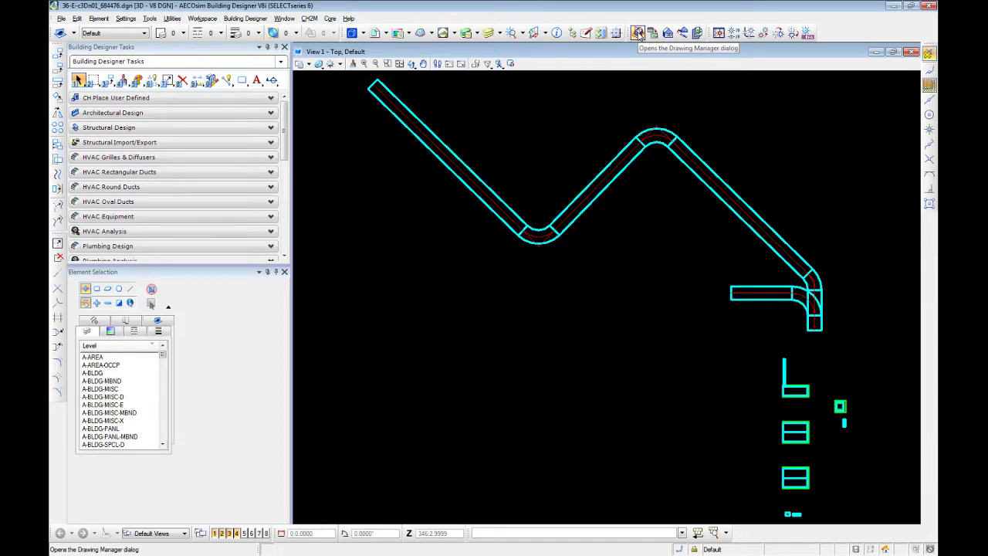
- Open the Drawing Extraction Manager and start a new drawing definition based on the General section template
left_click(638, 34)
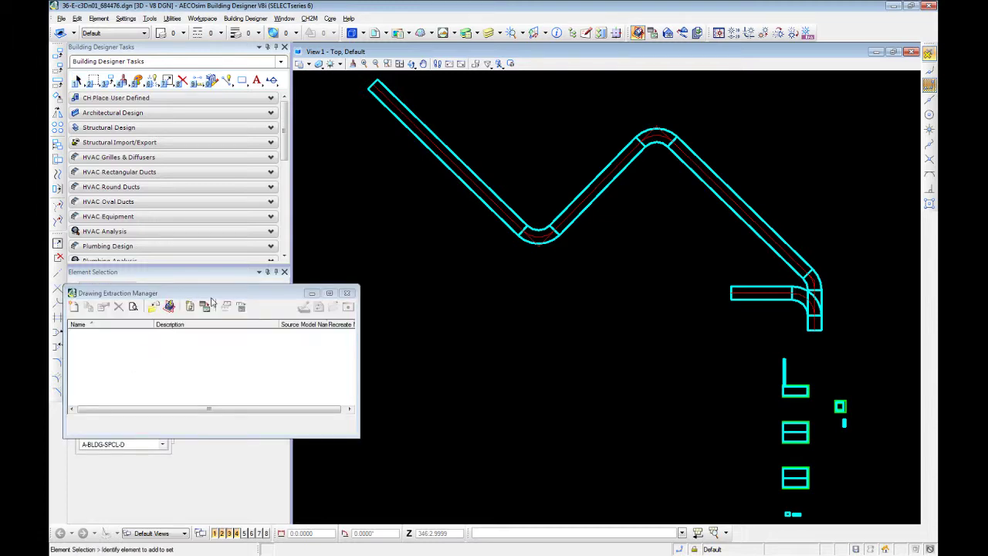
mouse_move(213, 299)
left_mouse_down()
mouse_move(256, 208)
mouse_move(572, 208)
mouse_move(538, 263)
mouse_move(495, 275)
left_mouse_up()
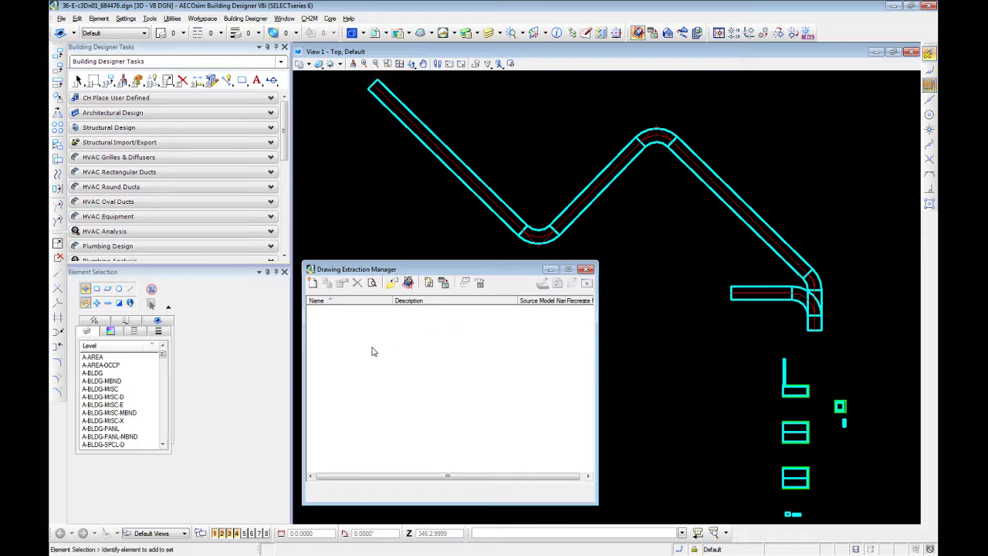
left_click(313, 283)
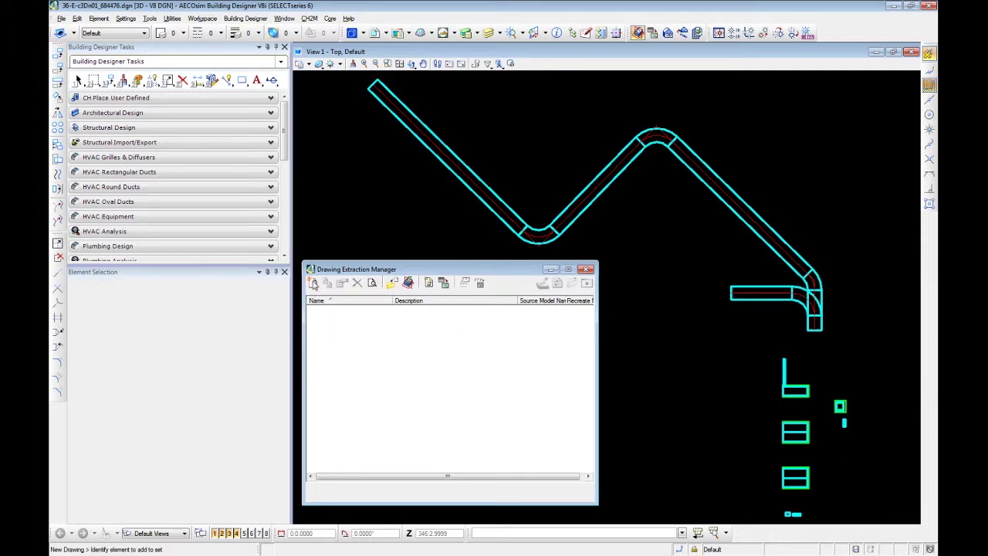
left_click_drag(165, 88, 398, 114)
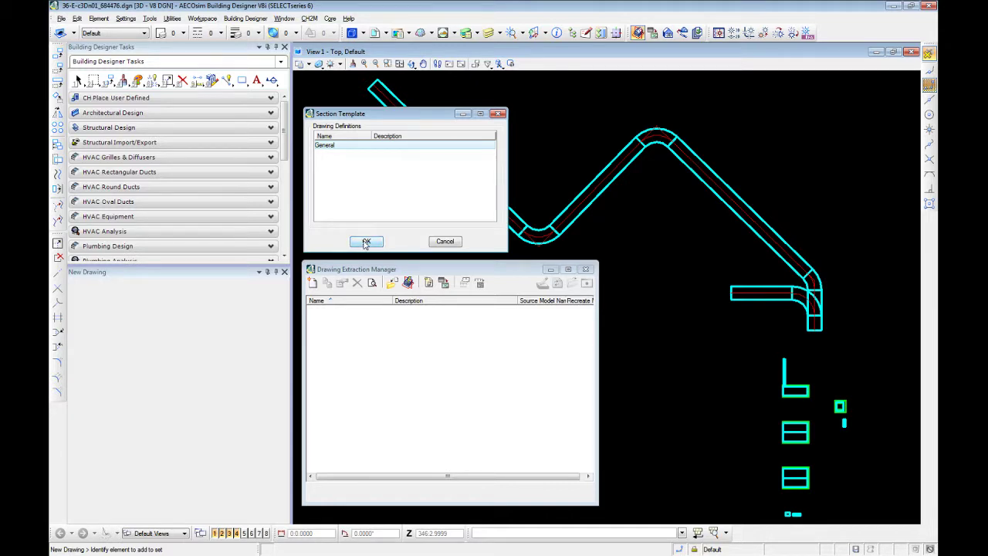
left_click(446, 242)
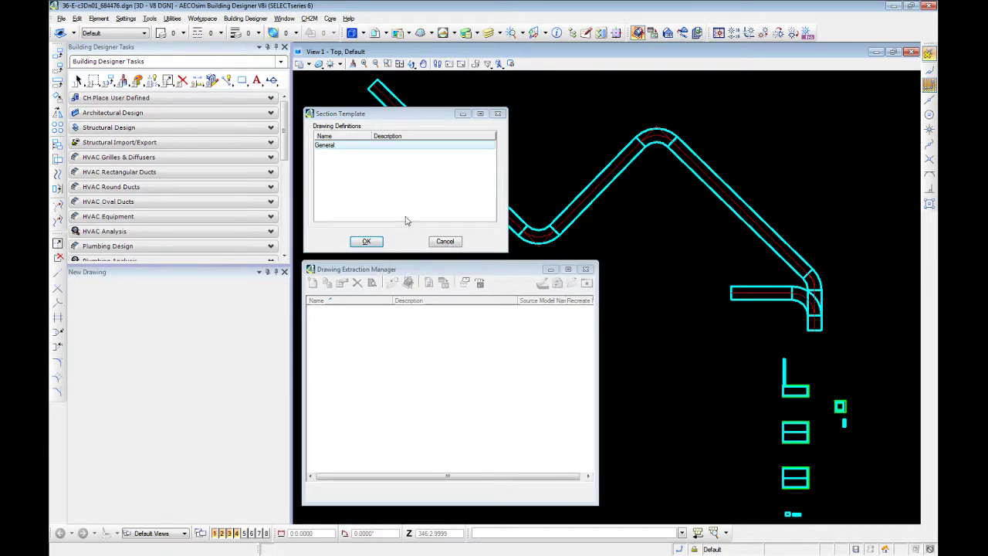
key("Return")
left_click_drag(411, 270, 402, 150)
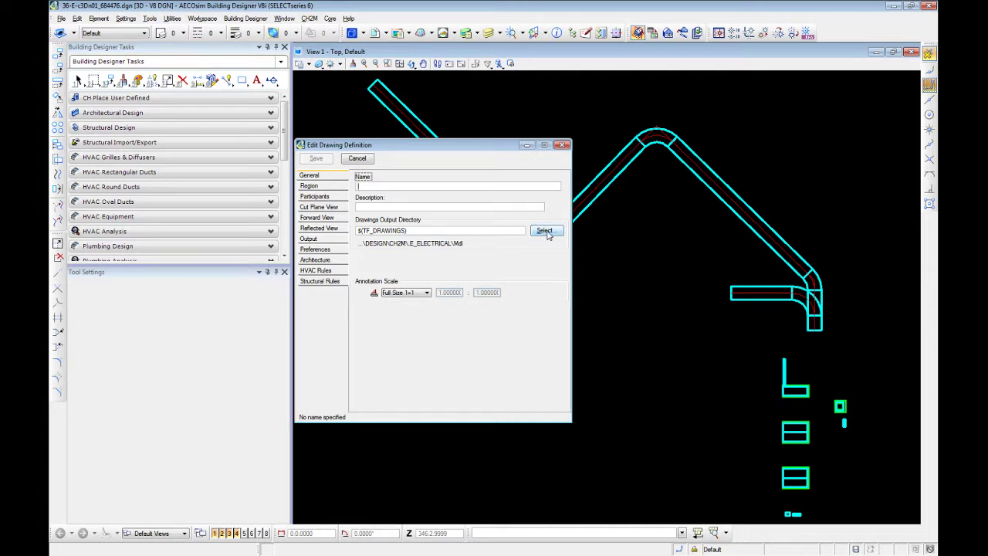
left_click(545, 231)
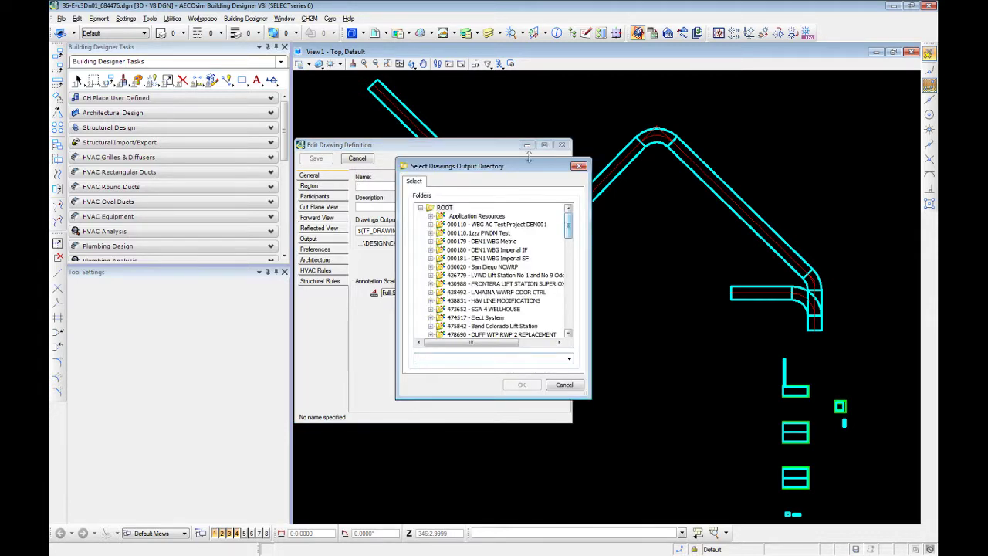
left_click(565, 385)
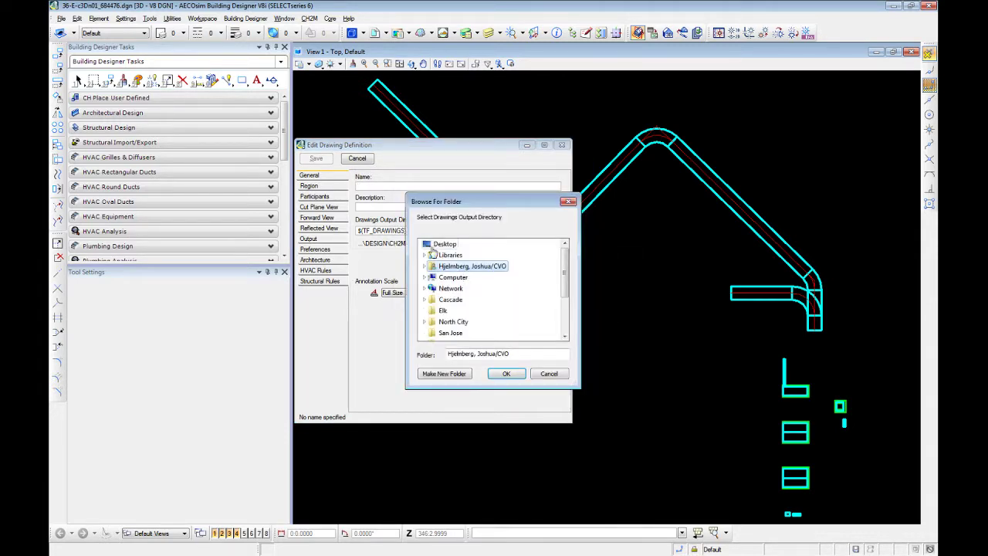
left_click(534, 373)
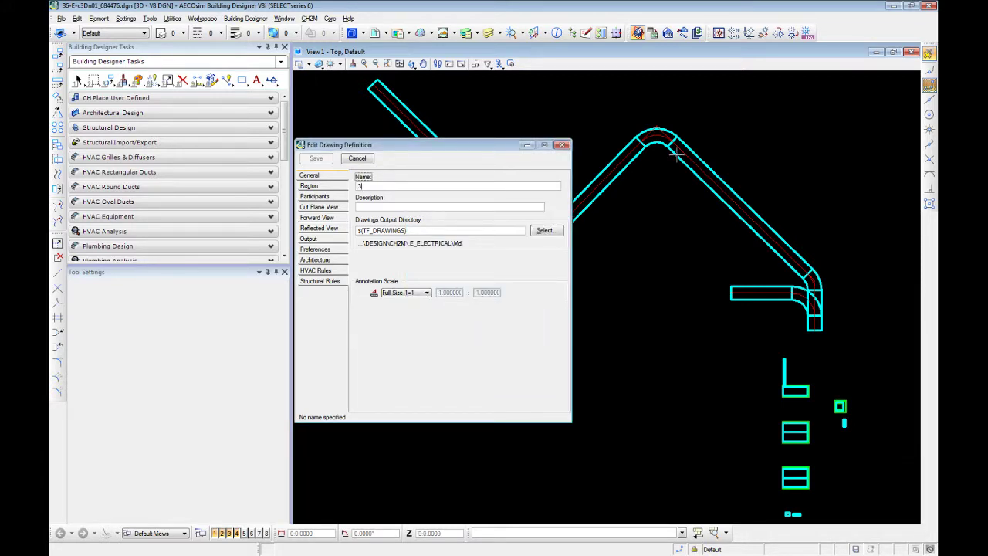
- Name the drawing definition 36-E-xFPn01_684476 and give it the description Equipment Master
type("36-E")
type("xFPn01_684476")
left_click(441, 209)
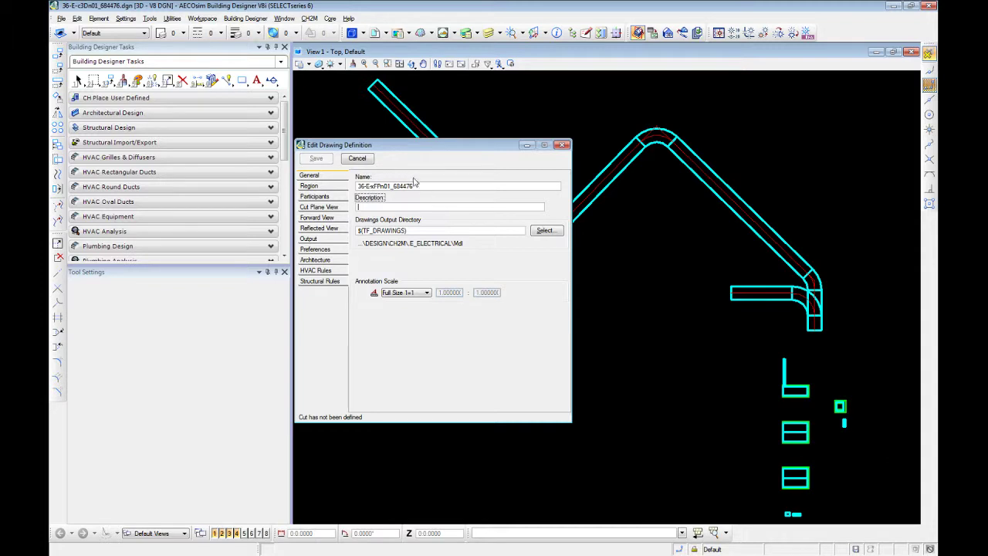
left_click_drag(416, 192, 359, 193)
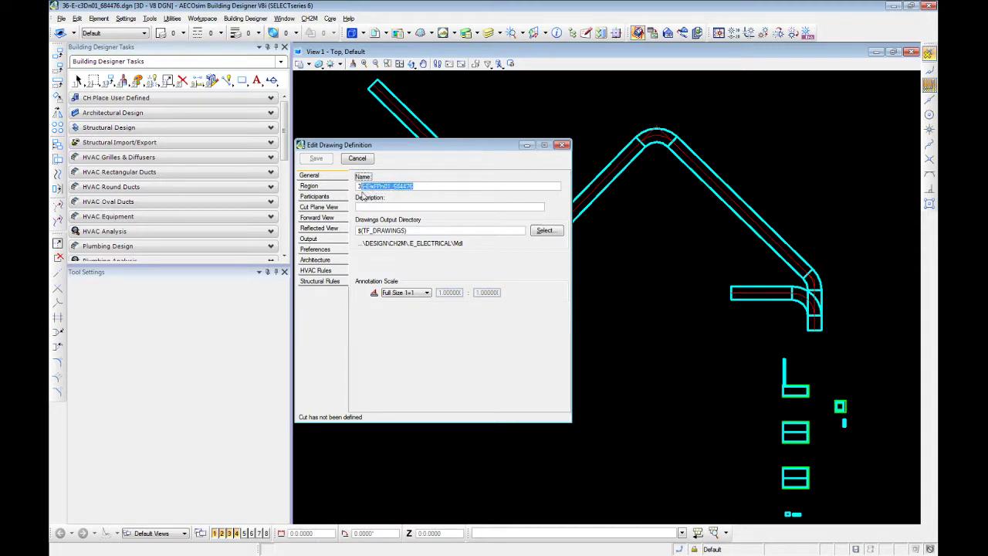
left_click(384, 206)
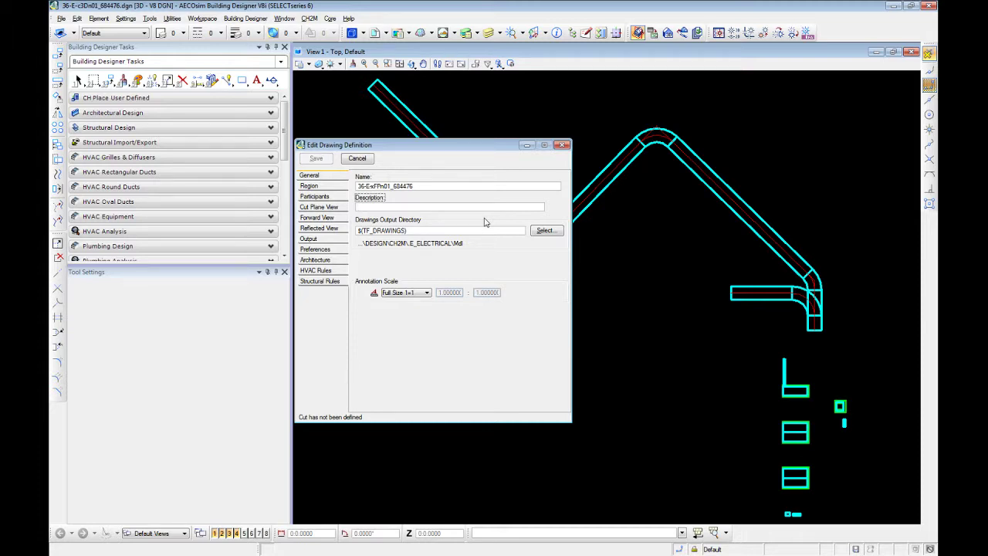
type("Equipment Mas")
- Set the drawings output directory to the Mst folder under San Diego NCWRP Expansion\DESIGN\CH2M\.E_ELECTRICAL
left_click(545, 231)
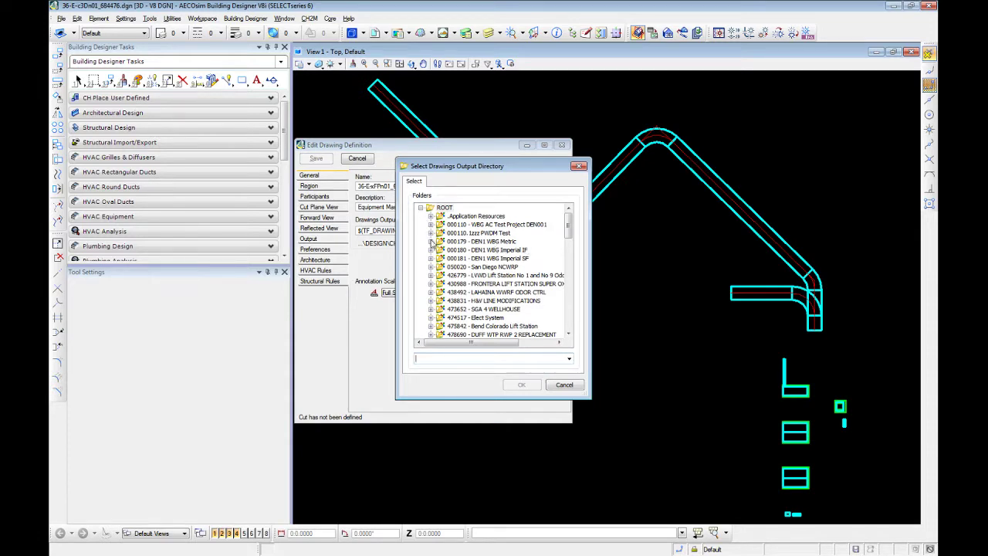
left_click(431, 266)
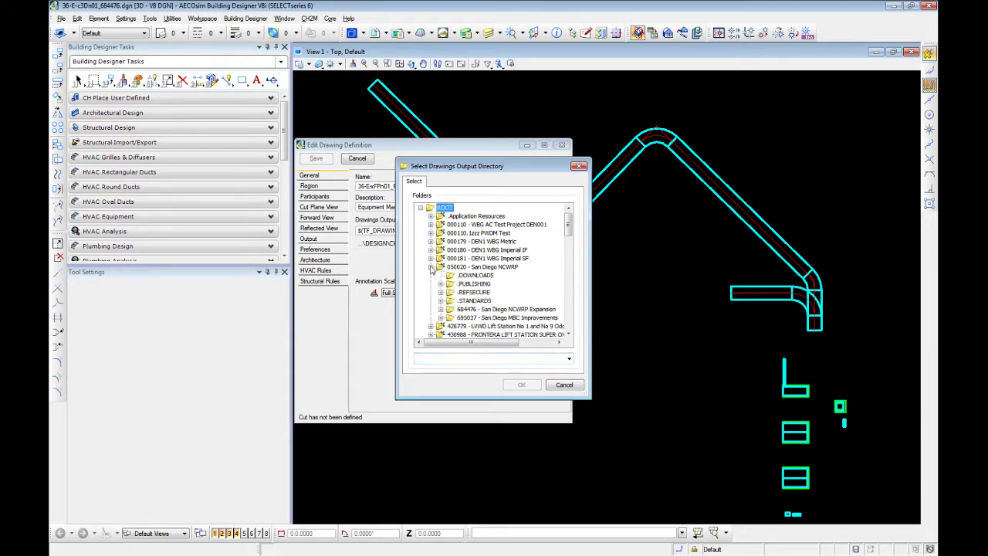
left_click(440, 309)
left_click(451, 318)
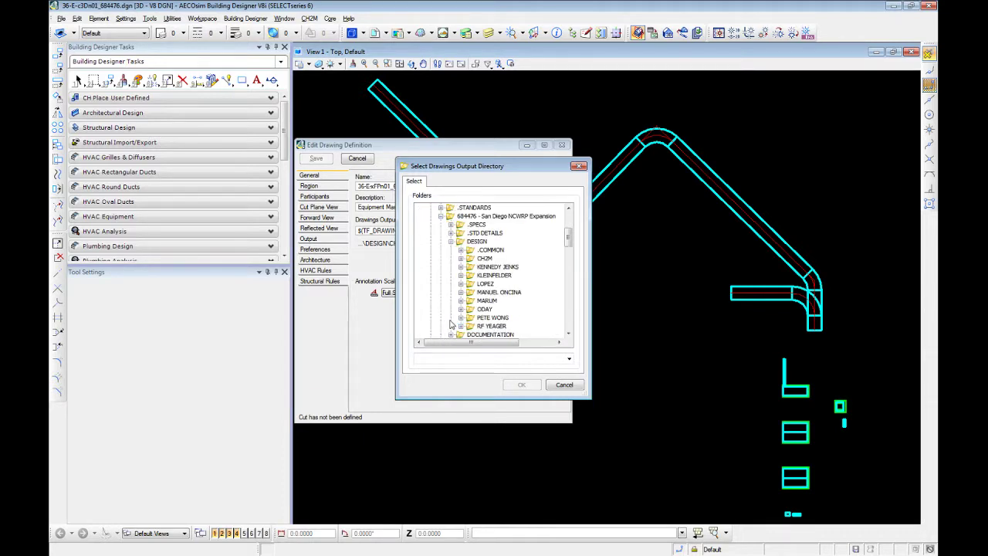
left_click(461, 267)
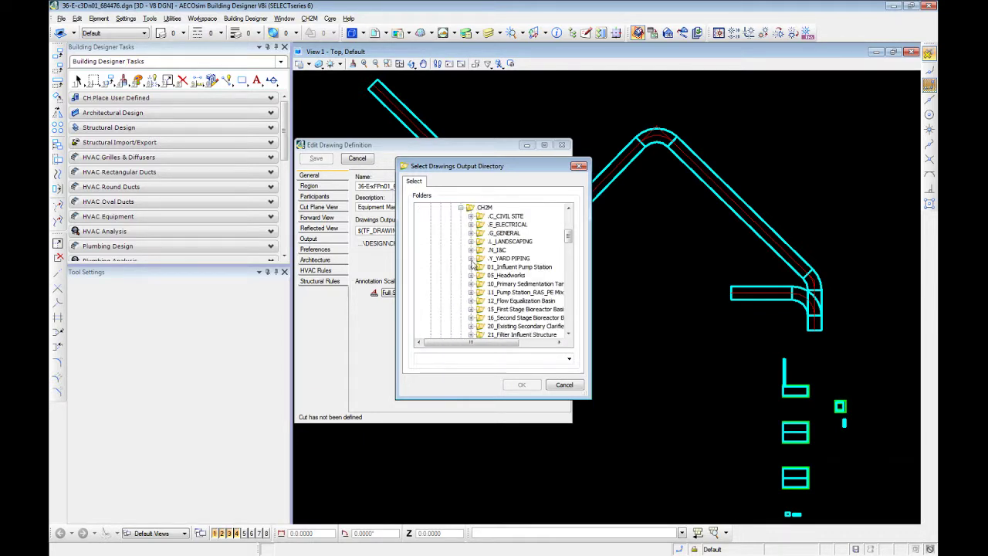
left_click(471, 224)
left_click(501, 241)
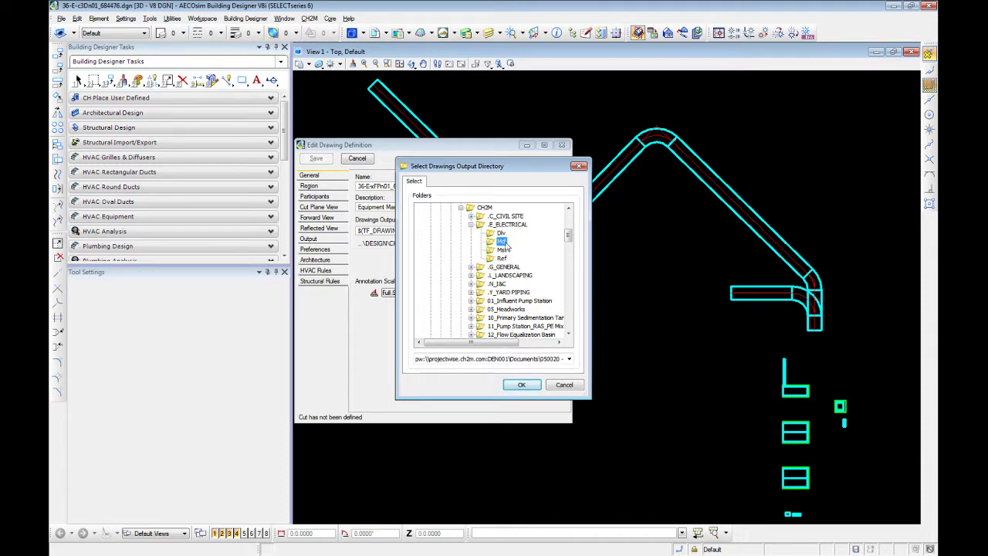
left_click(502, 250)
left_click(528, 386)
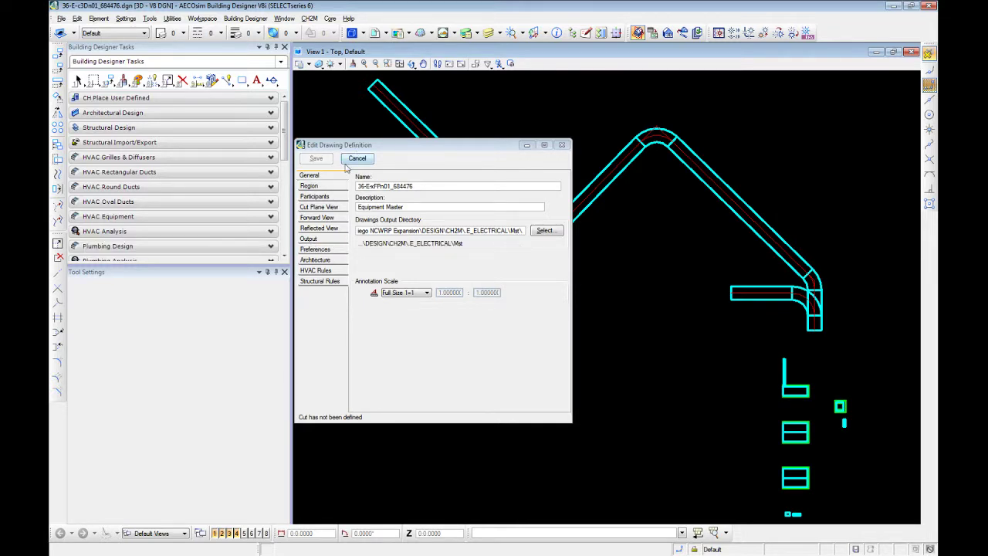
- Show the drawing definition's Region settings and tile the Top, Isometric, Front and Right view windows
left_click(309, 186)
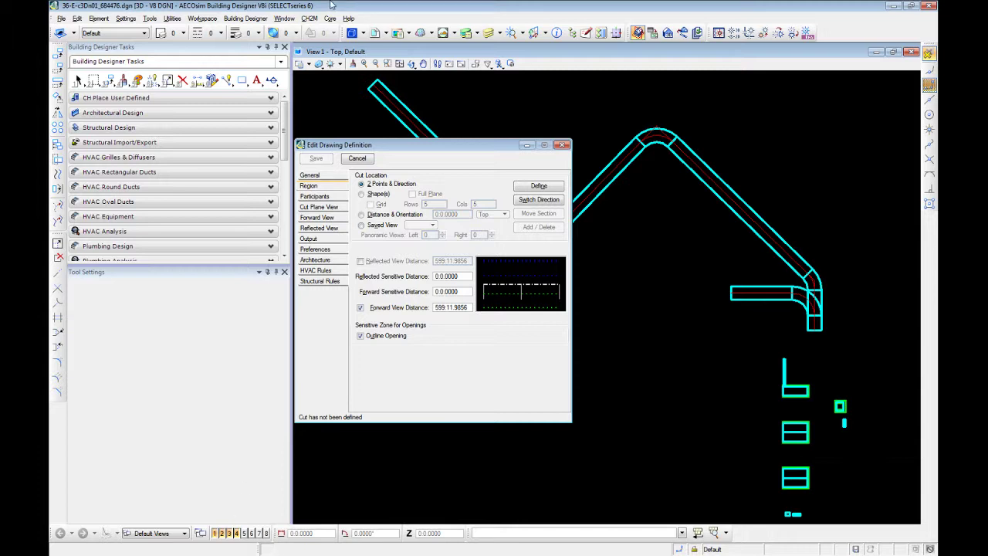
left_click(284, 18)
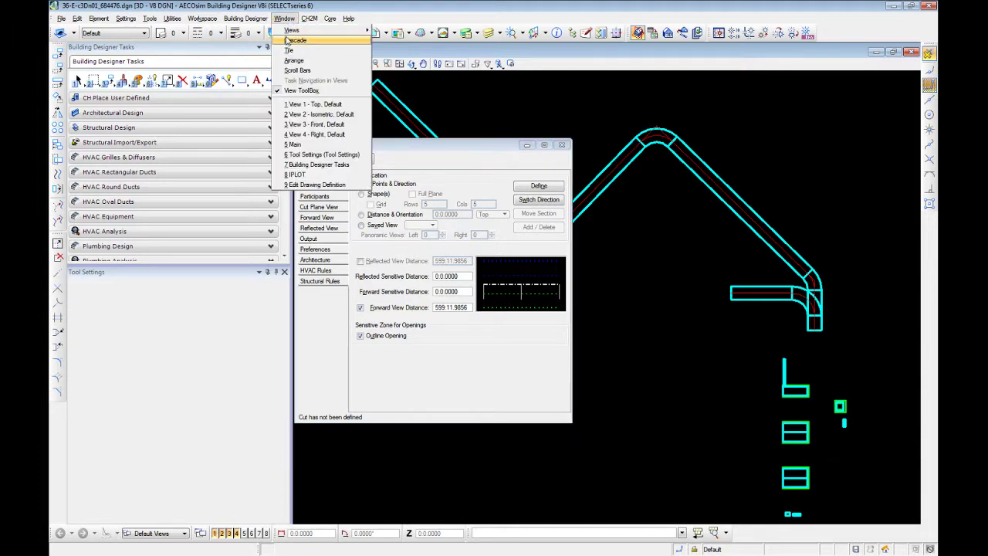
mouse_move(309, 35)
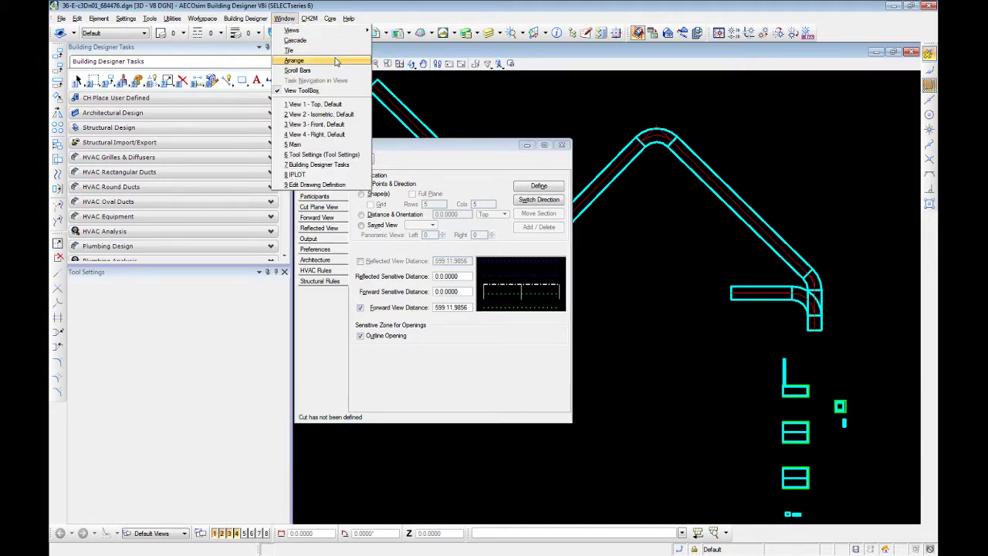
left_click(289, 49)
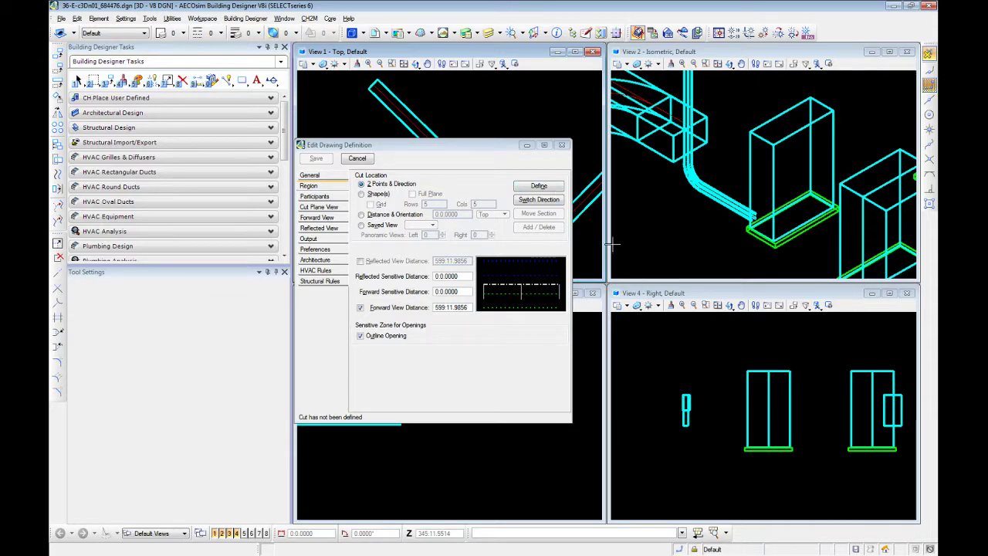
- Define a horizontal two-point cut plane just above the electrical equipment in the Right view, looking downward
left_click(538, 186)
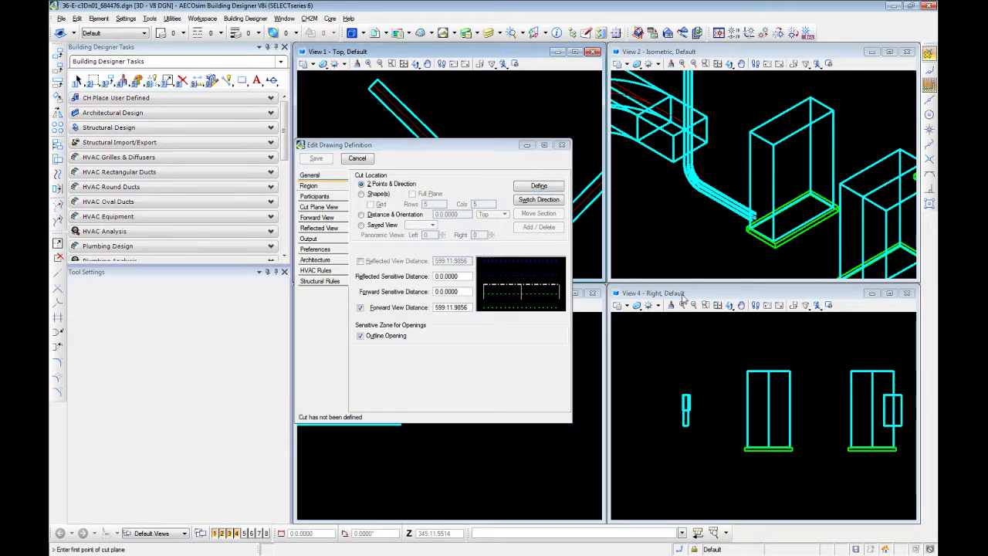
scroll(678, 327, "down", 2)
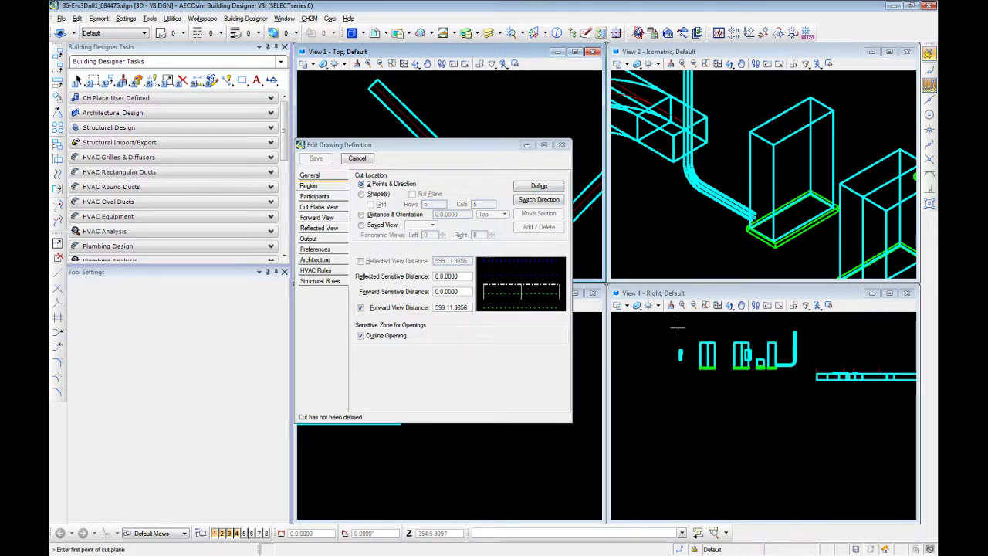
left_click(670, 319)
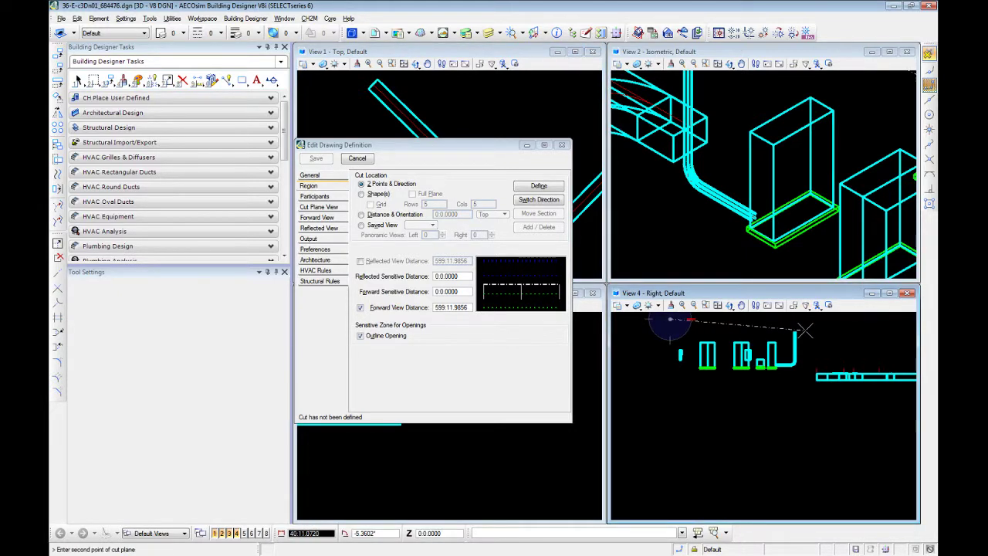
left_click(809, 319)
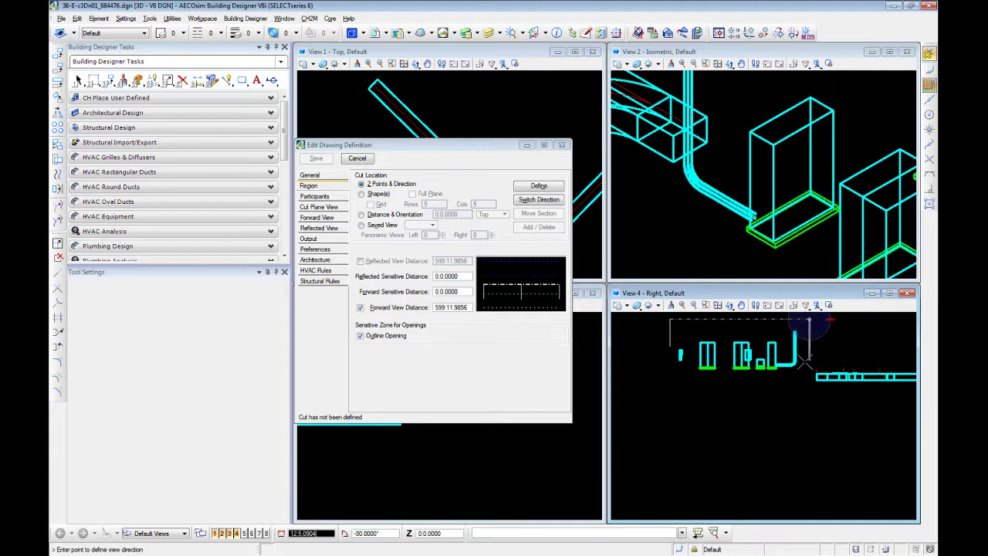
left_click(804, 386)
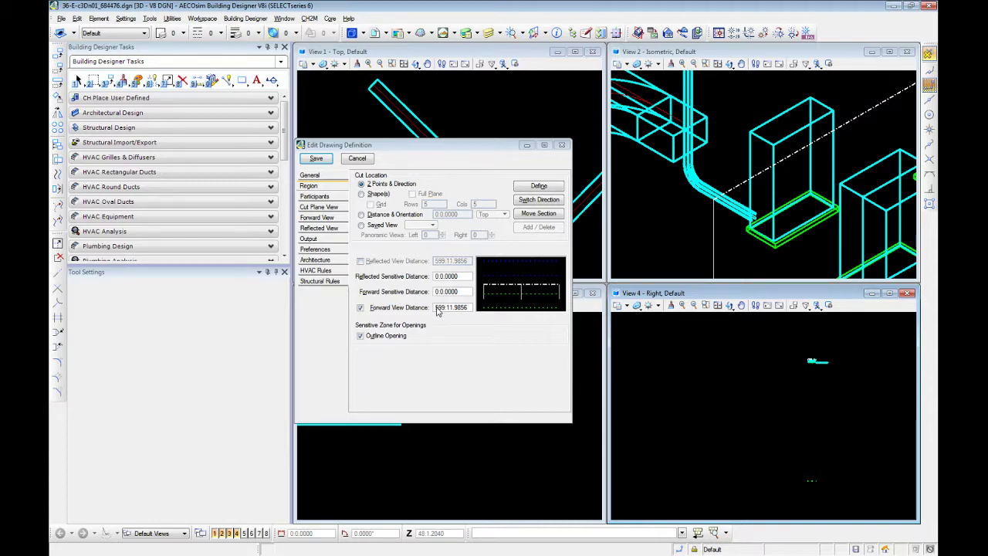
- Set the section's forward view distance to 50
left_click_drag(436, 312, 517, 316)
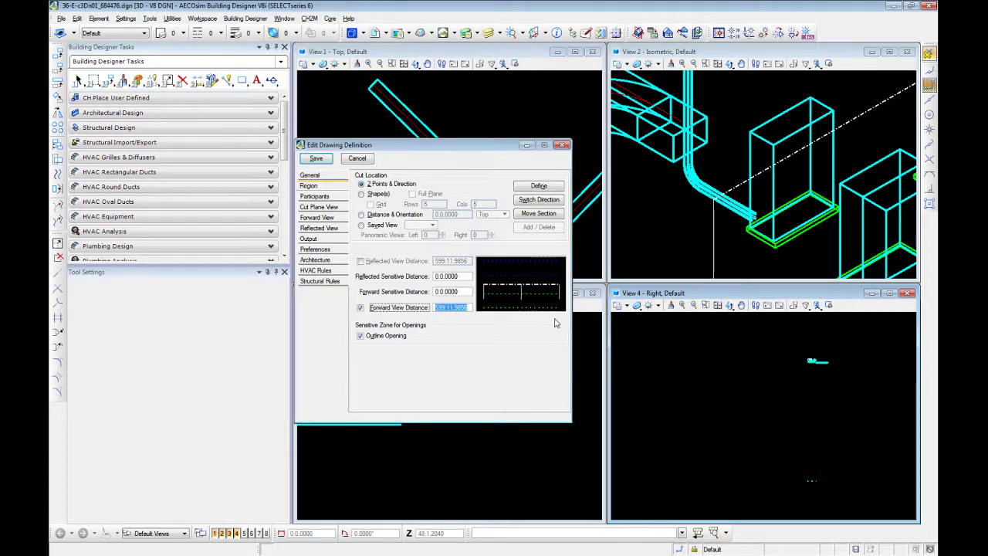
type("50")
key("Tab")
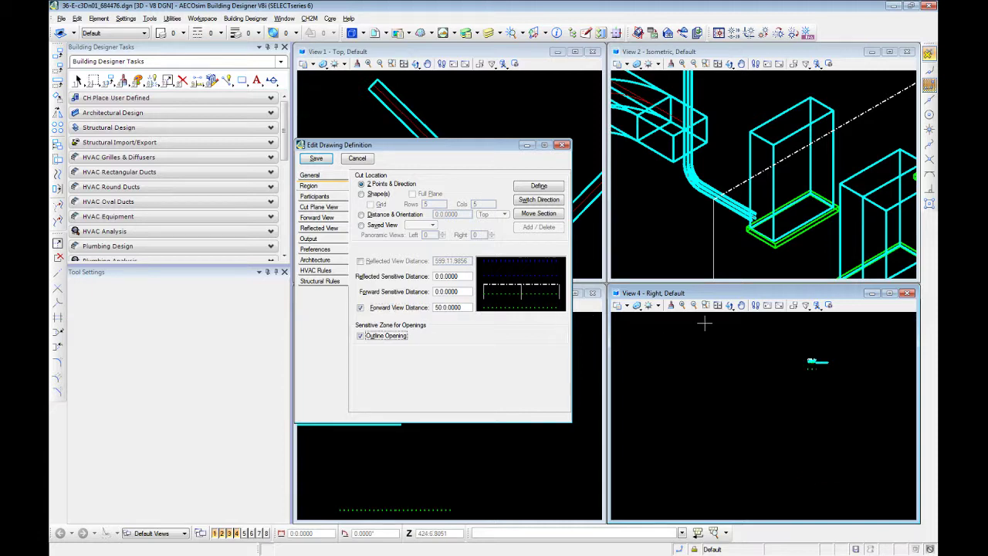
- Reduce the section's forward view distance to 40
scroll(847, 356, "up", 1)
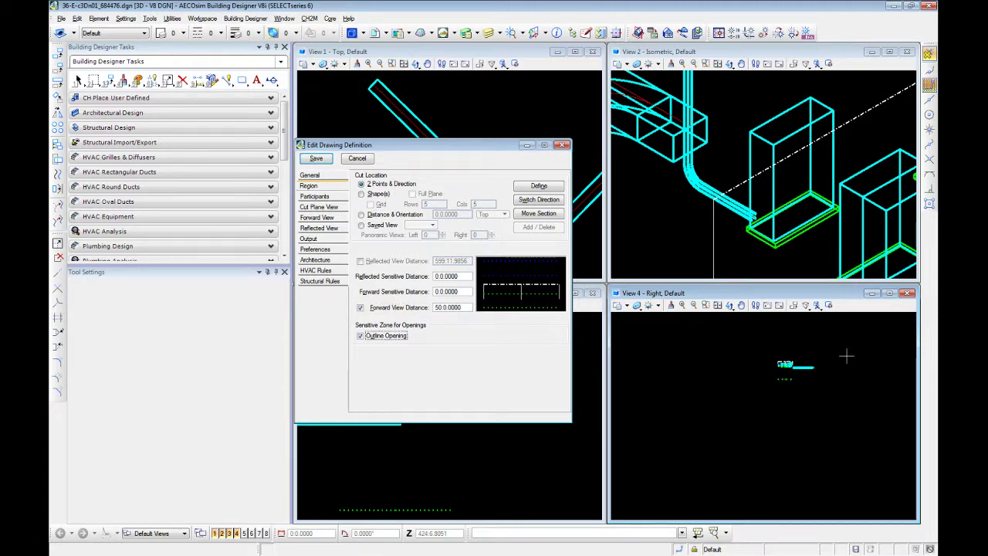
scroll(847, 356, "up", 2)
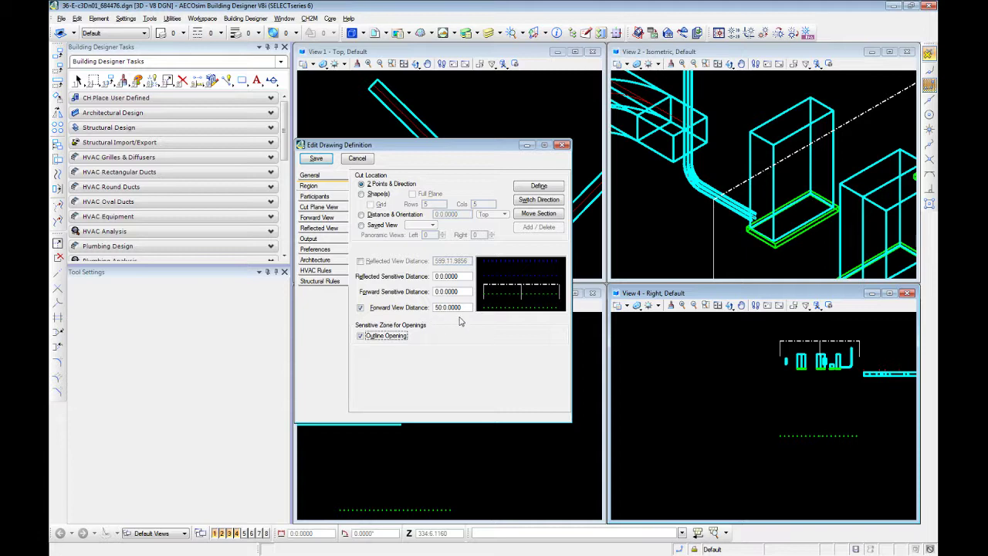
key("shift+Tab")
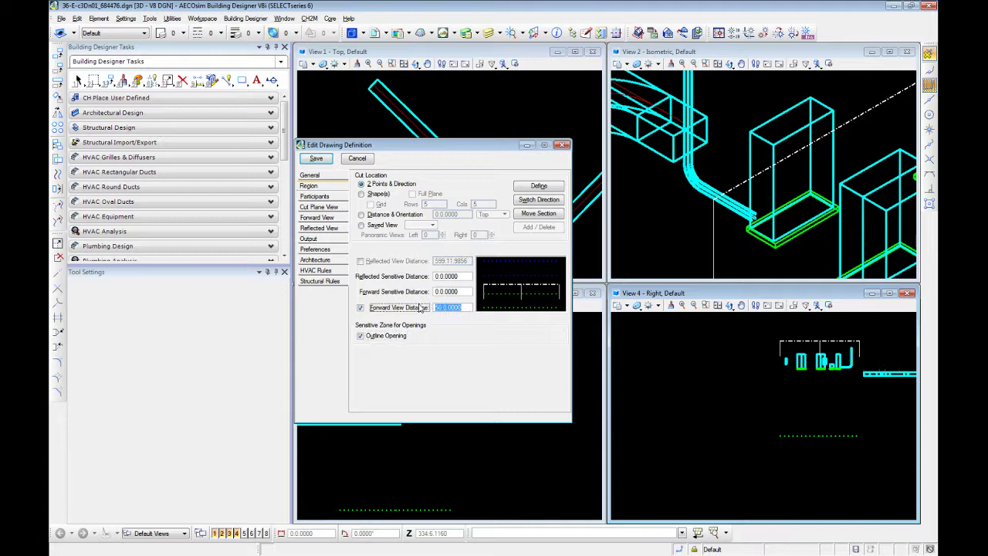
type("40")
key("Tab")
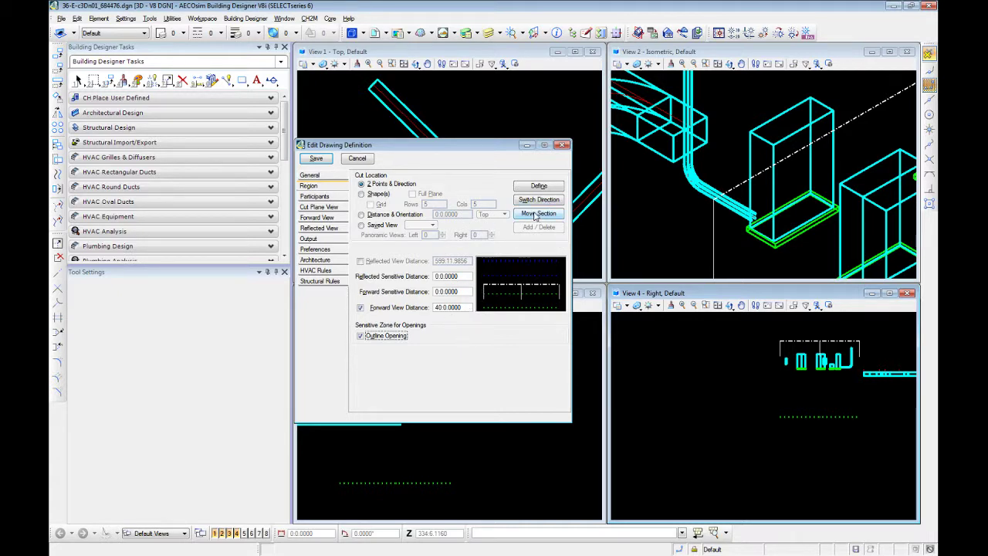
- Move the section's forward view limit up in the Right view to just below the electrical equipment's bases
left_click(537, 214)
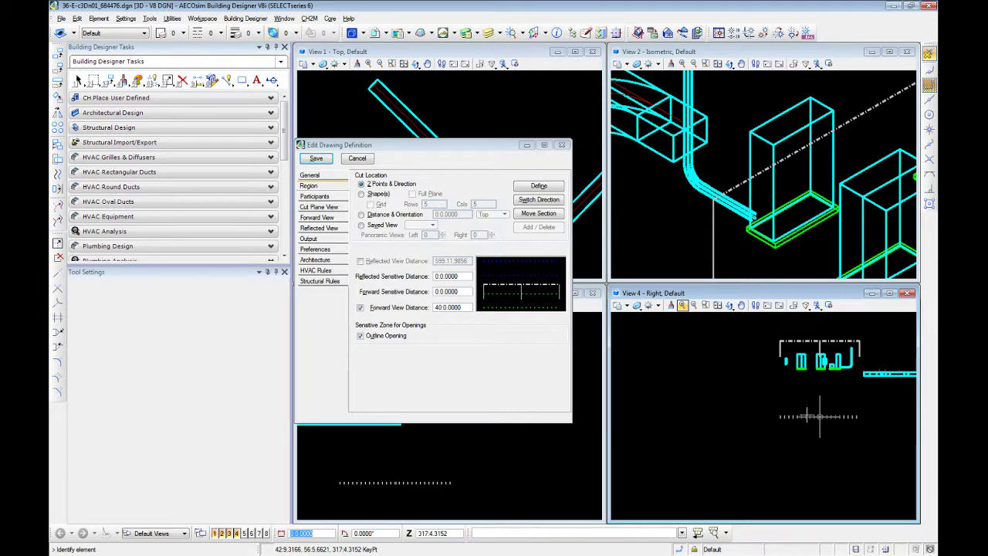
left_click(820, 417)
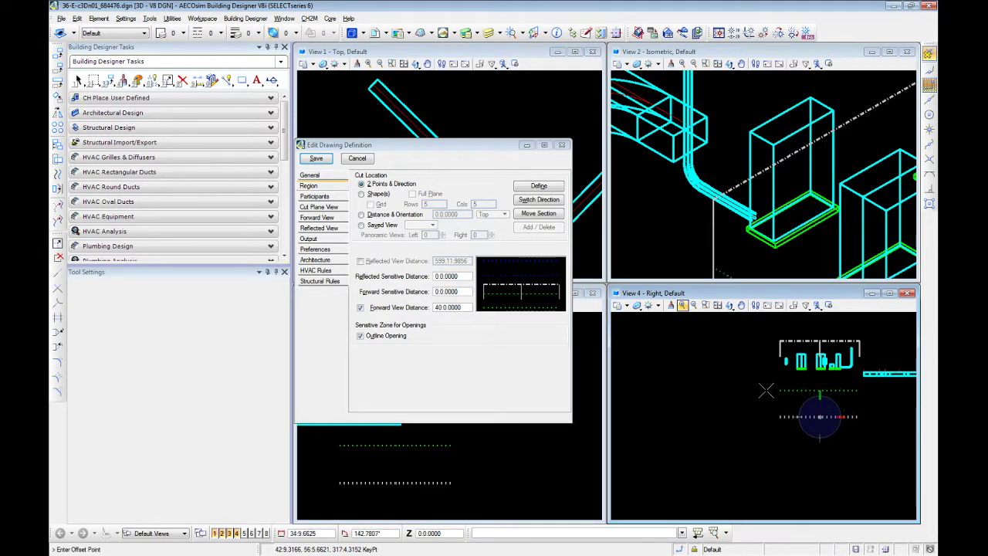
mouse_move(813, 384)
middle_mouse_down()
mouse_move(915, 368)
mouse_move(733, 377)
middle_mouse_up()
scroll(695, 377, "up", 2)
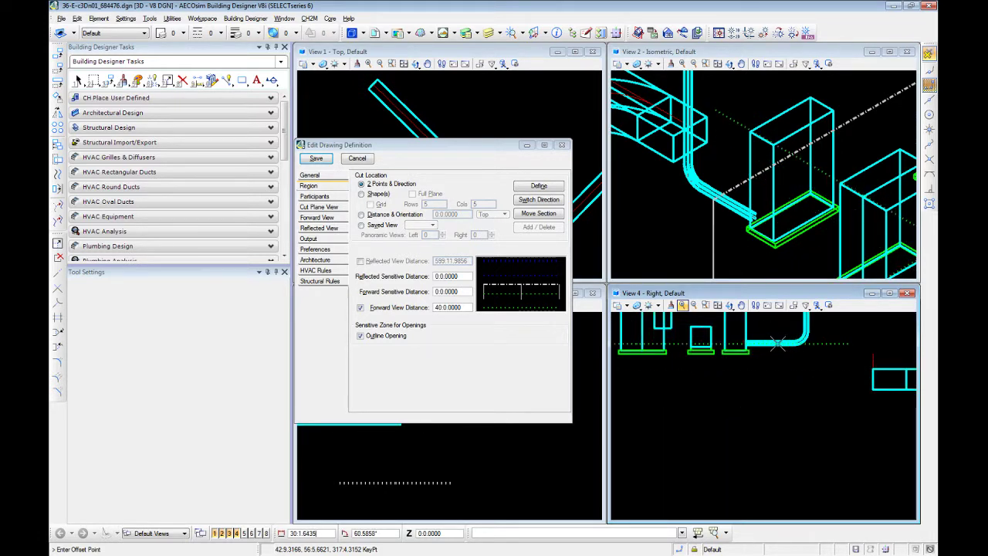
scroll(718, 346, "up", 2)
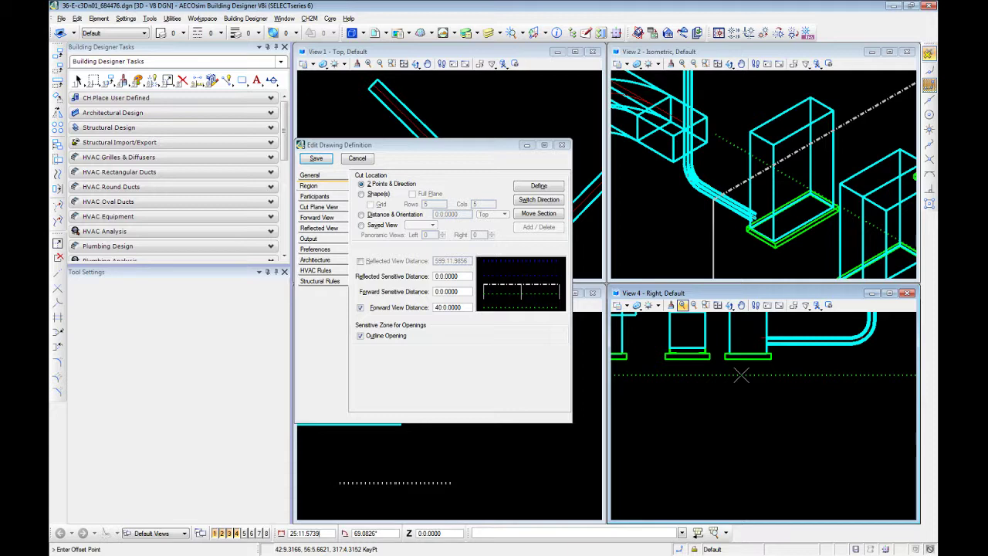
scroll(741, 376, "down", 1)
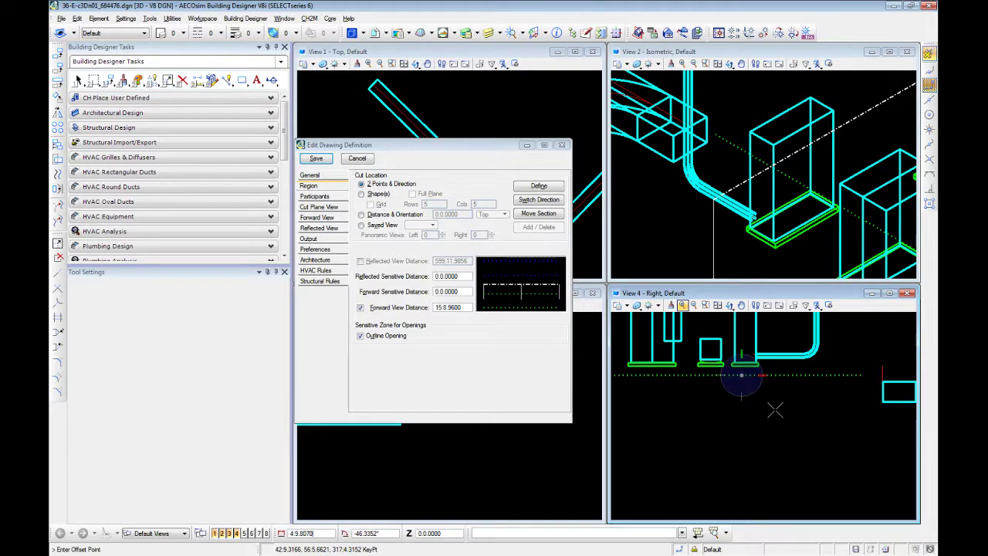
scroll(753, 403, "down", 2)
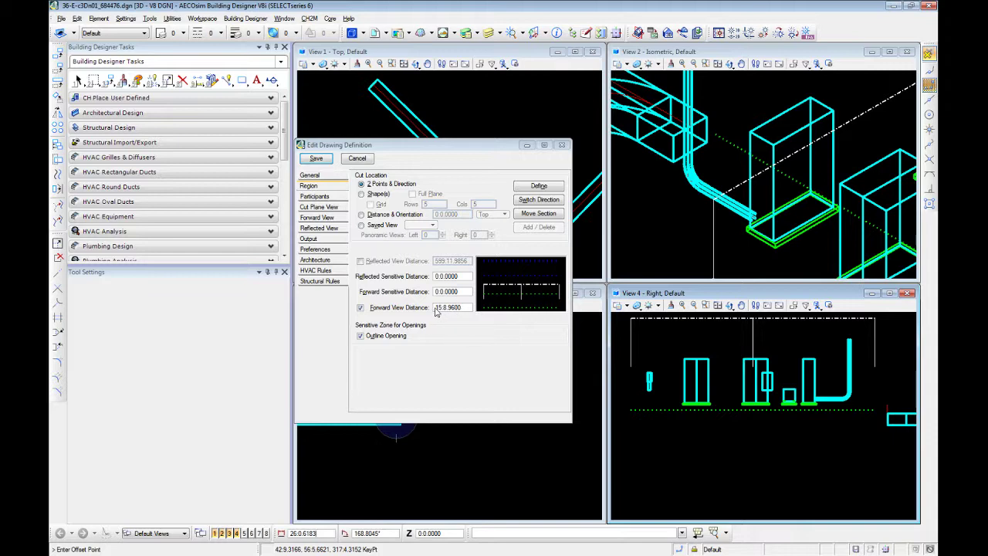
- Set the section's forward view distance to 16 and save the drawing definition
left_click(460, 308)
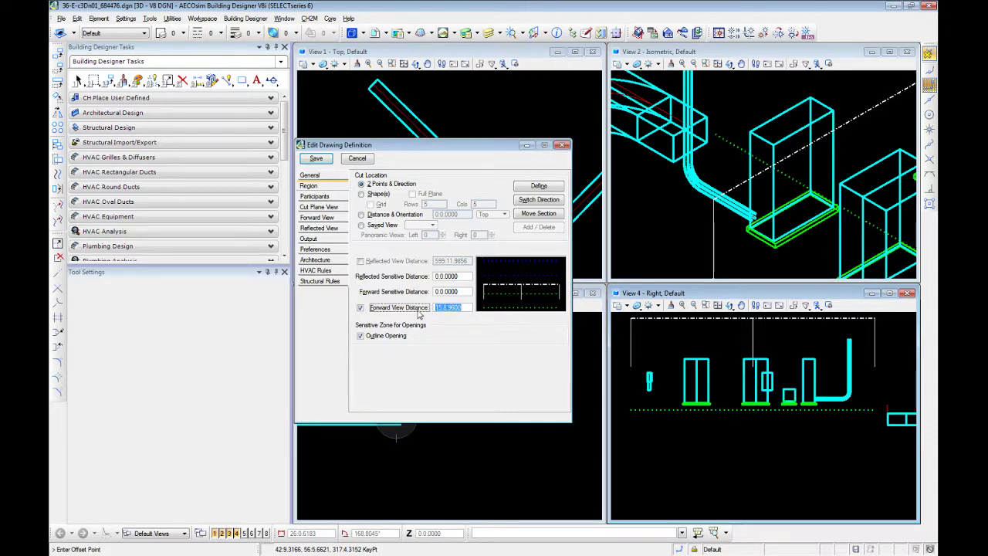
type("16")
key("Return")
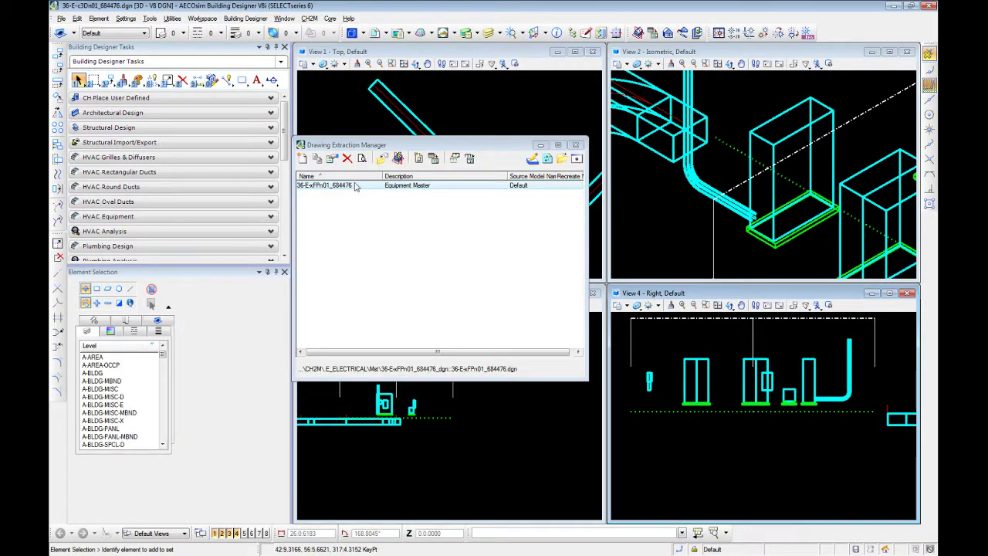
- Reopen the Equipment Master definition's region settings, switch the cut location to Shape(s), and clear the dialog off the Top view
left_click(332, 159)
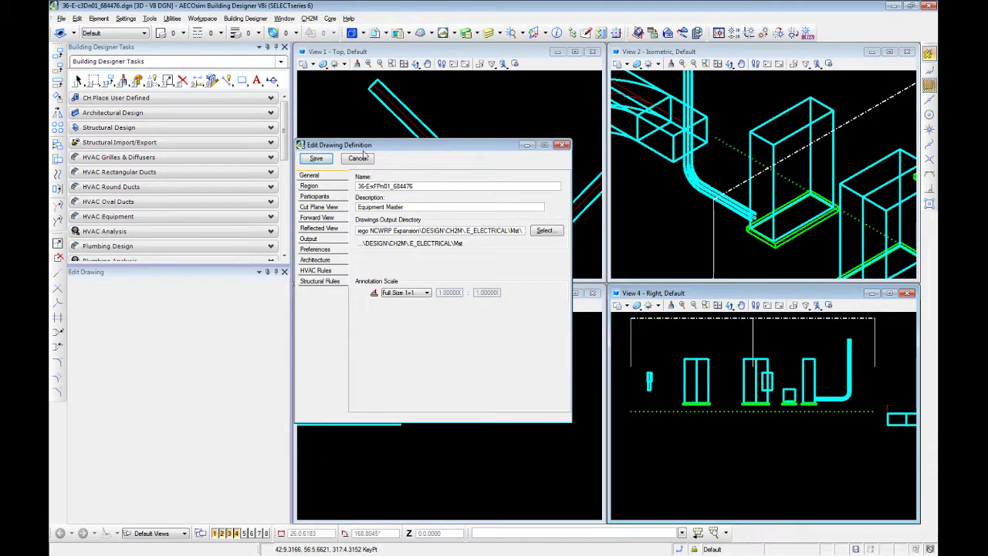
left_click(331, 196)
left_click(327, 188)
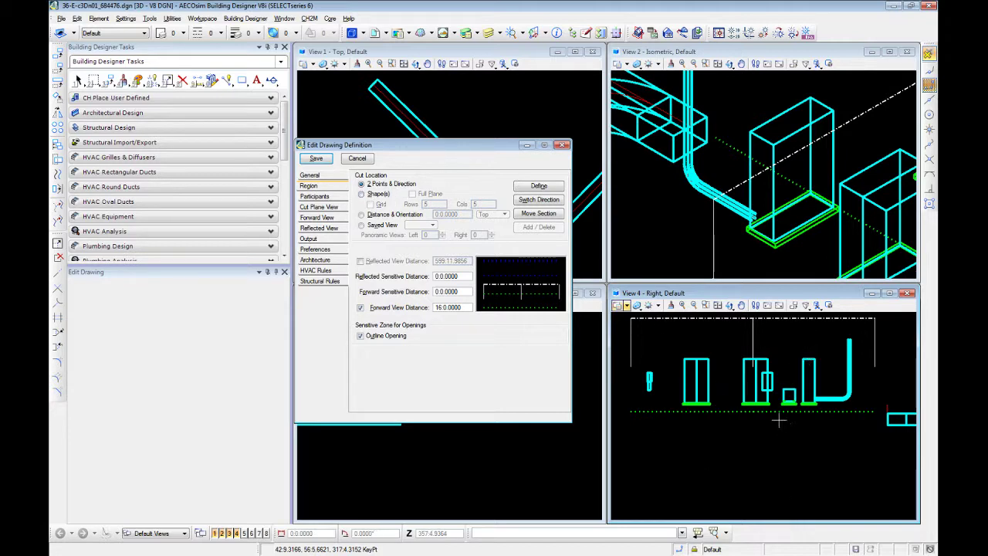
left_click(361, 194)
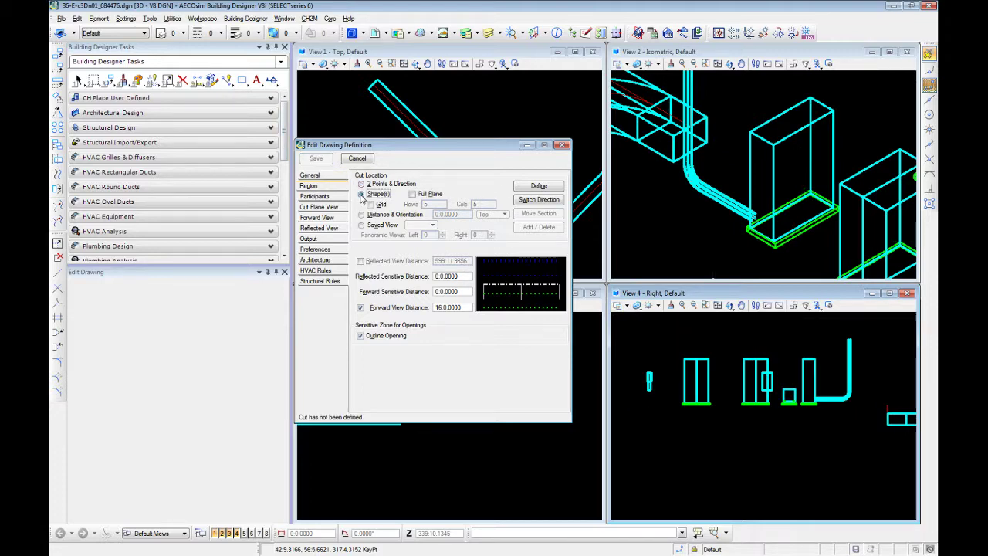
scroll(724, 225, "down", 2)
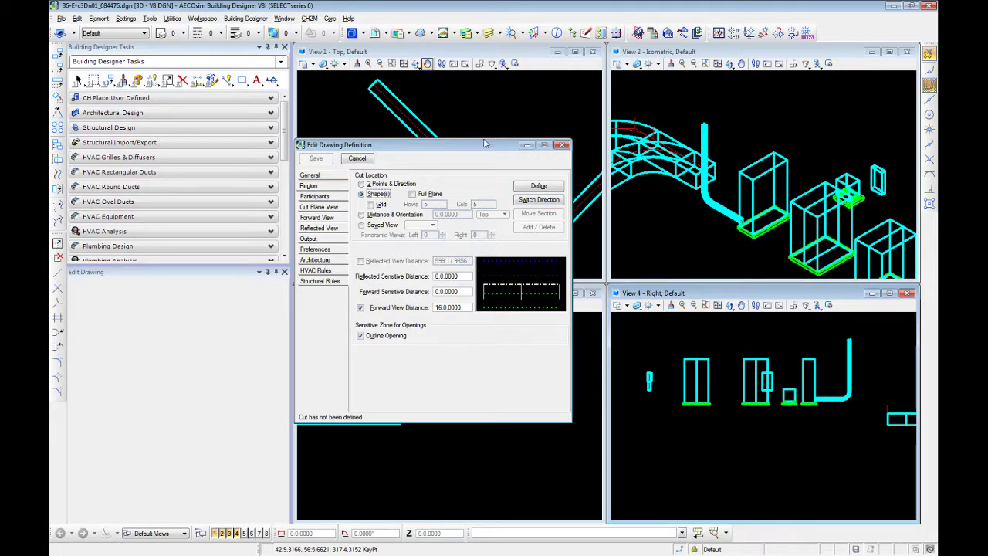
mouse_move(487, 149)
left_mouse_down()
mouse_move(328, 183)
mouse_move(295, 219)
mouse_move(313, 238)
mouse_move(305, 233)
left_mouse_up()
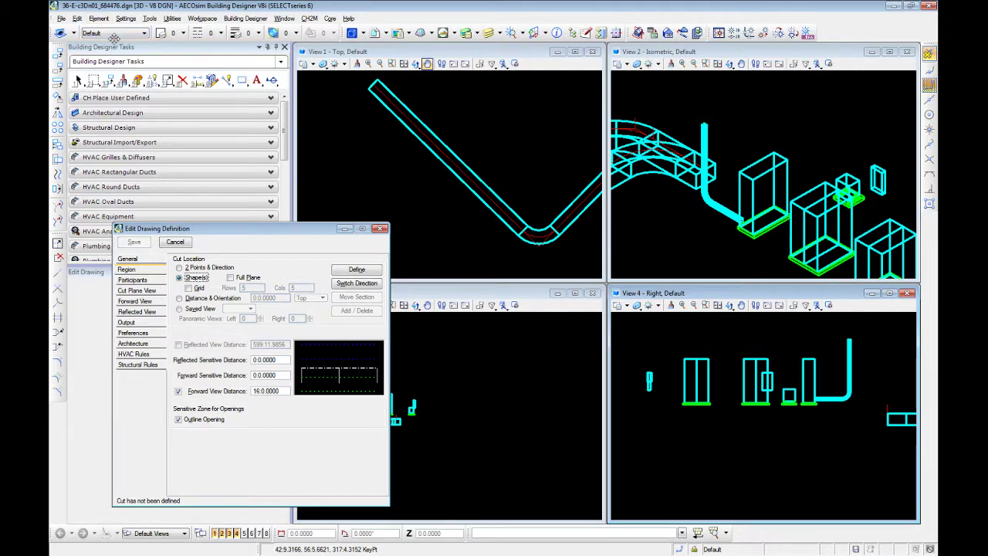
left_click(242, 81)
scroll(409, 143, "down", 4)
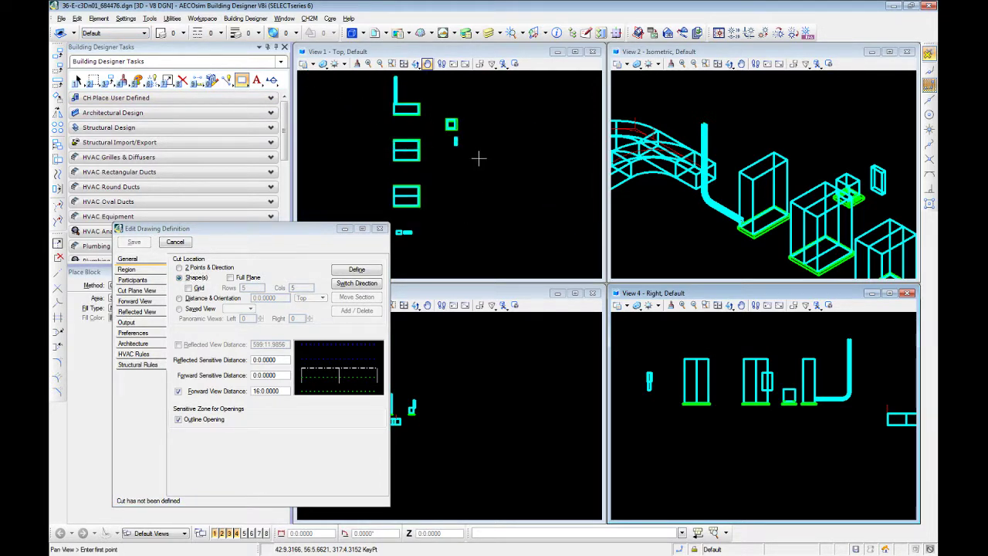
scroll(494, 166, "down", 4)
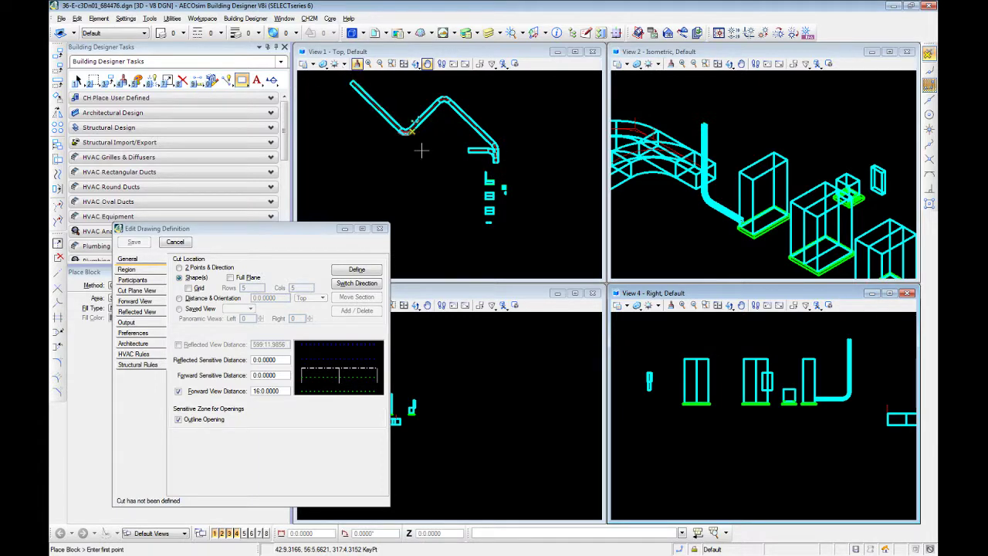
scroll(500, 173, "up", 5)
left_click(453, 167)
scroll(521, 241, "down", 2)
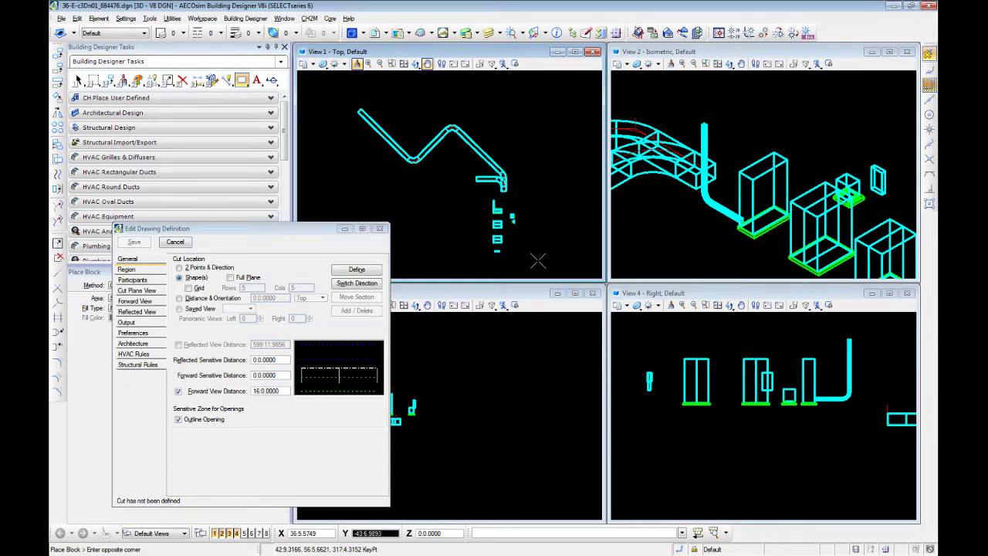
key("Escape")
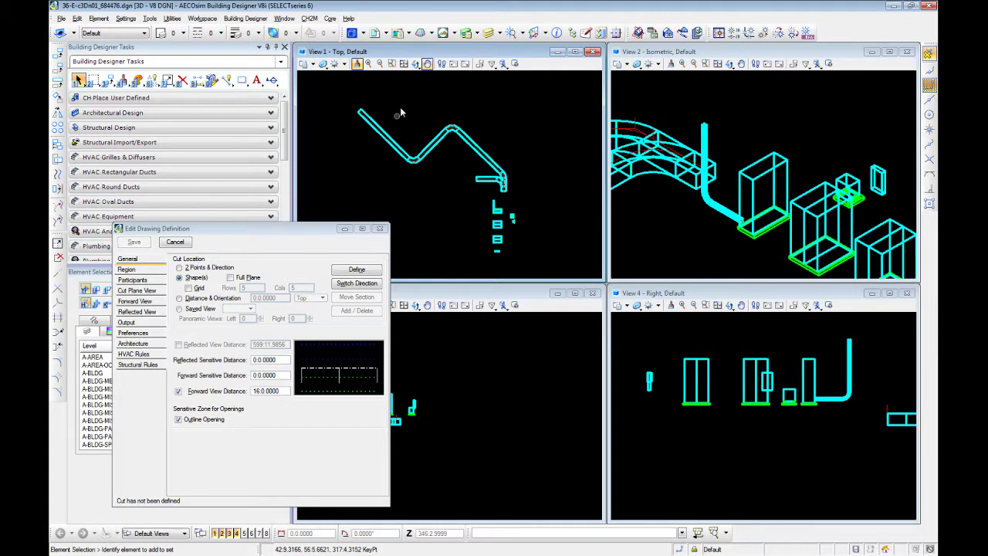
- Check the Top view's clipping attributes and place a rectangular block around the group of electrical equipment
left_click(313, 65)
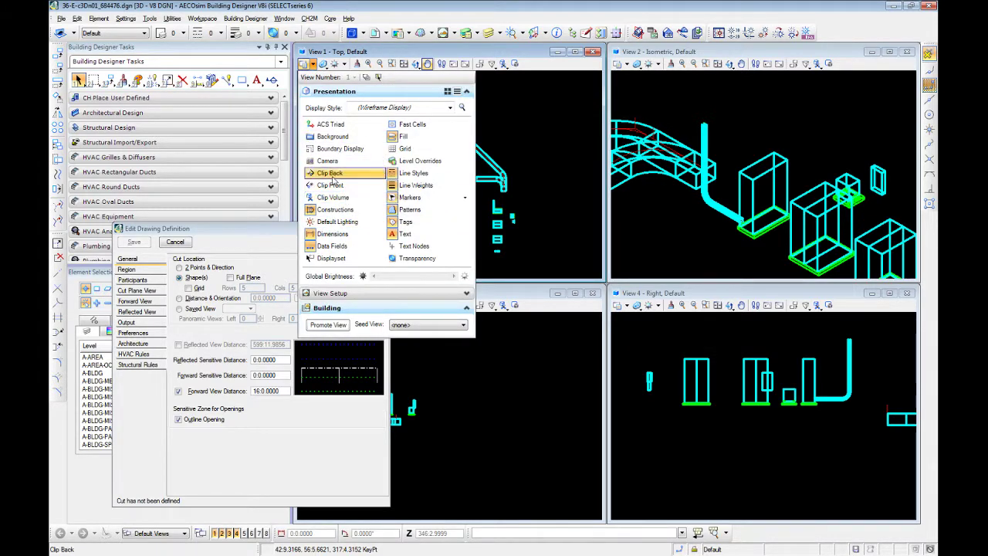
left_click(567, 138)
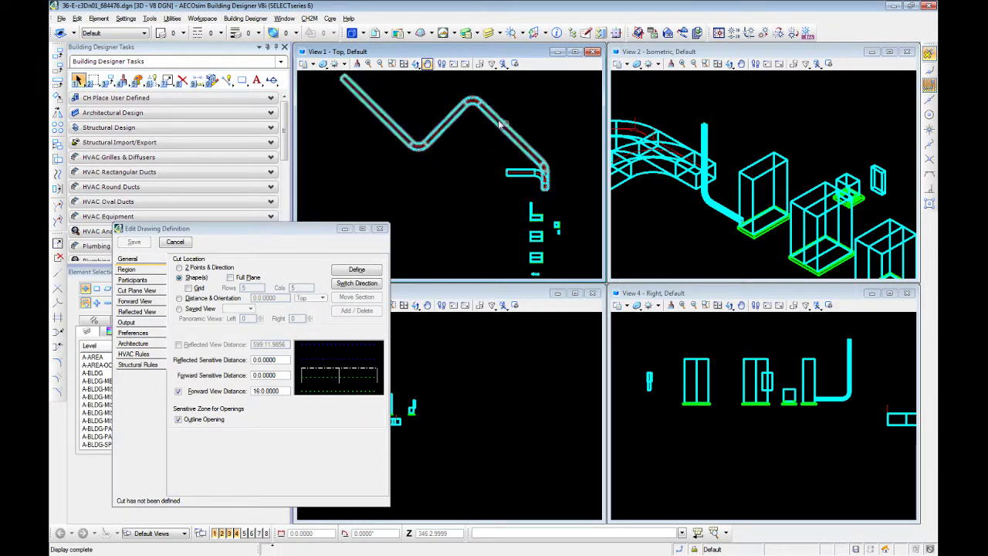
left_click(242, 81)
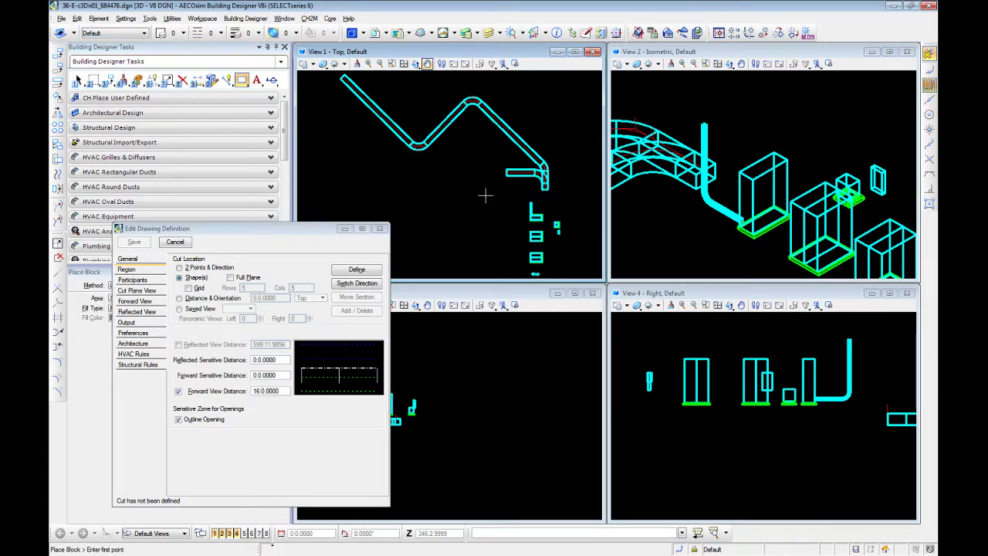
middle_click_drag(578, 269, 534, 194)
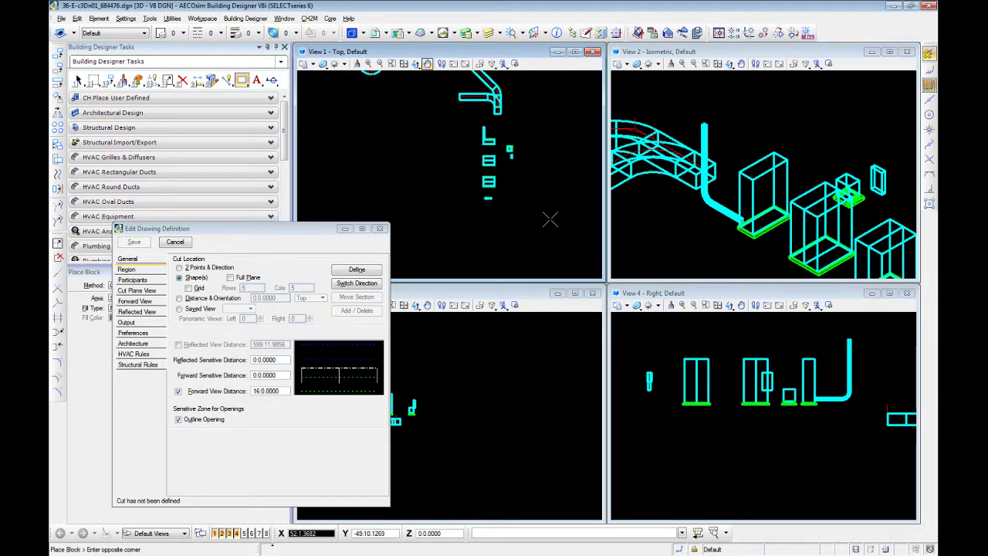
left_click(551, 221)
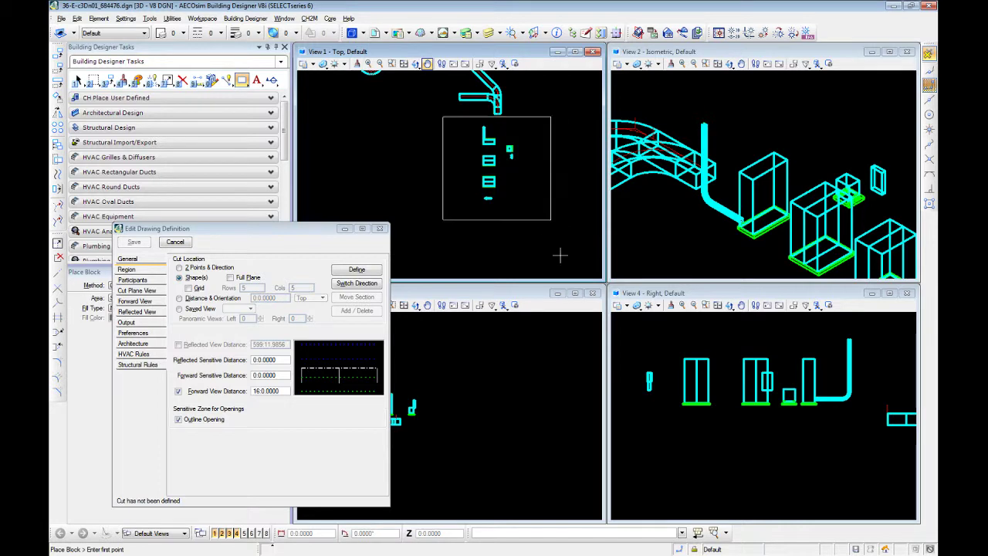
scroll(509, 162, "up", 2)
scroll(506, 155, "down", 3)
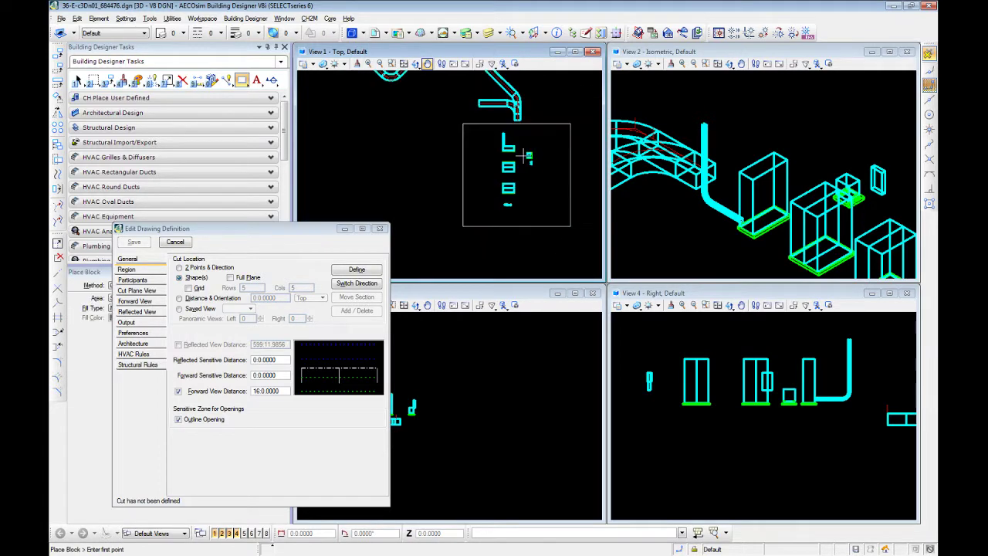
key("Escape")
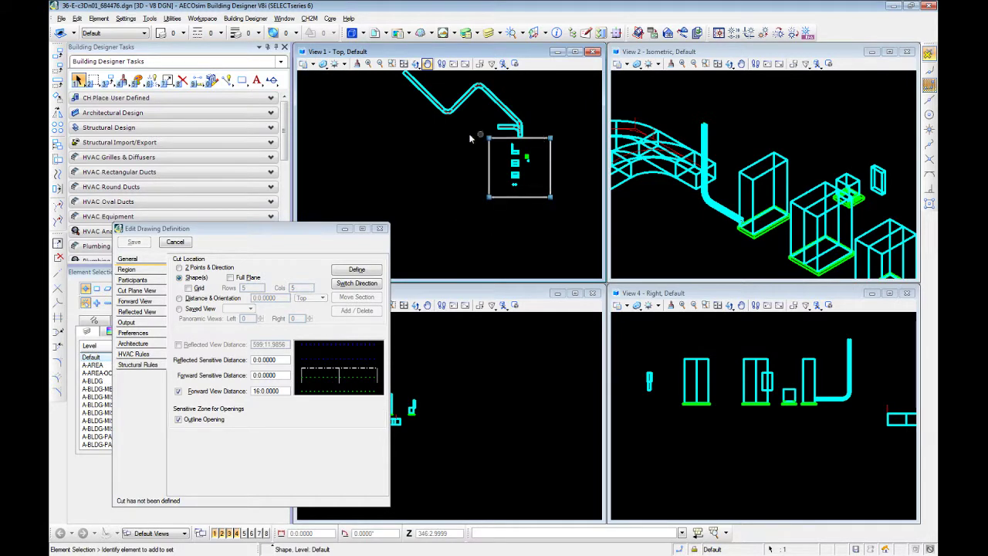
- Tighten the block around the equipment in the Top view by moving its upper-left and lower-right corners inward
scroll(514, 135, "up", 4)
middle_click_drag(523, 146, 528, 159)
scroll(504, 141, "down", 2)
right_click(506, 143)
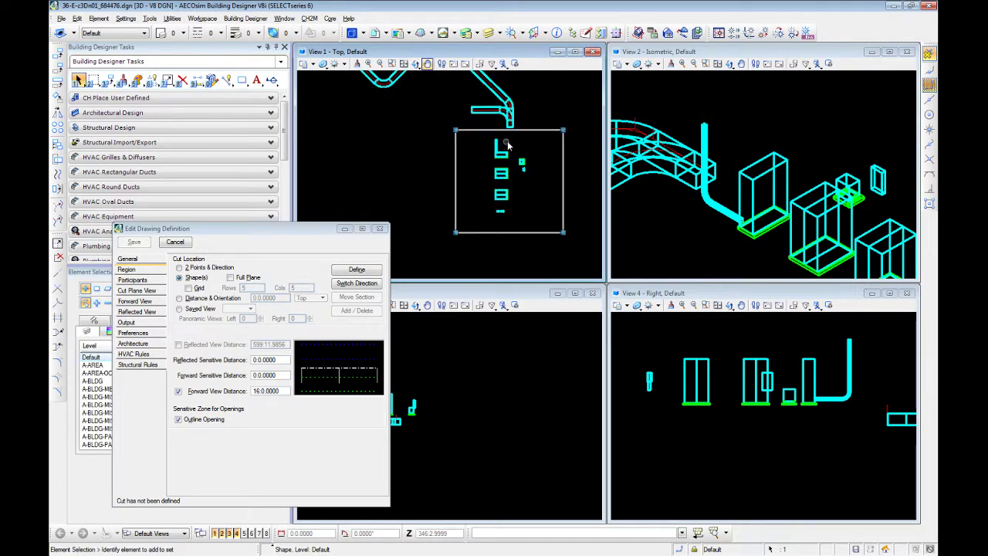
left_click(459, 125)
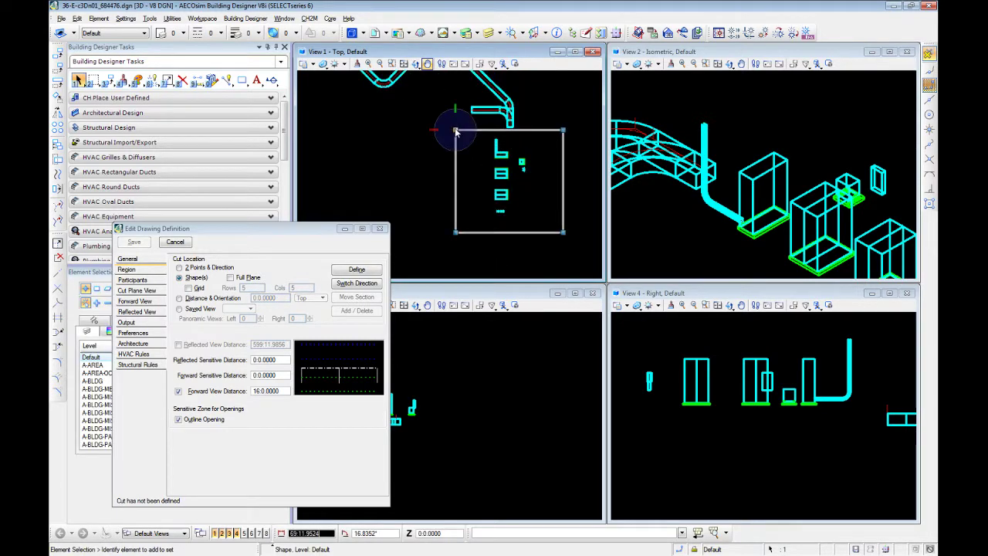
scroll(476, 136, "up", 4)
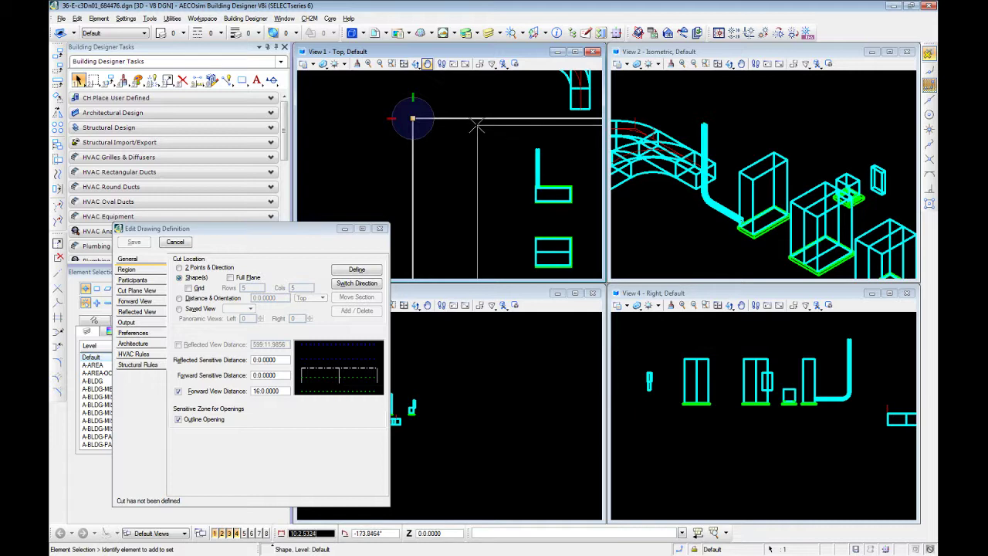
left_click(474, 122)
scroll(476, 124, "down", 4)
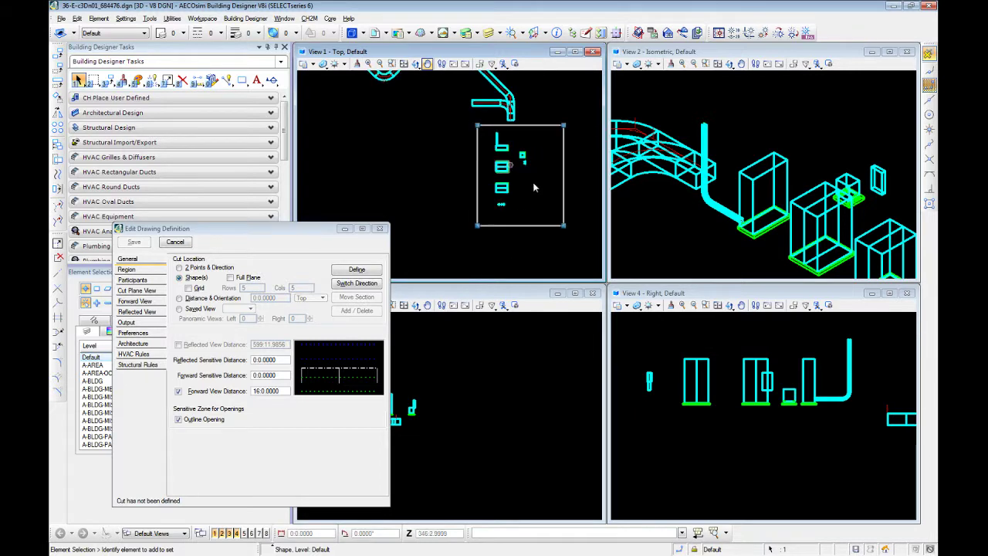
left_click(564, 225)
left_click(545, 220)
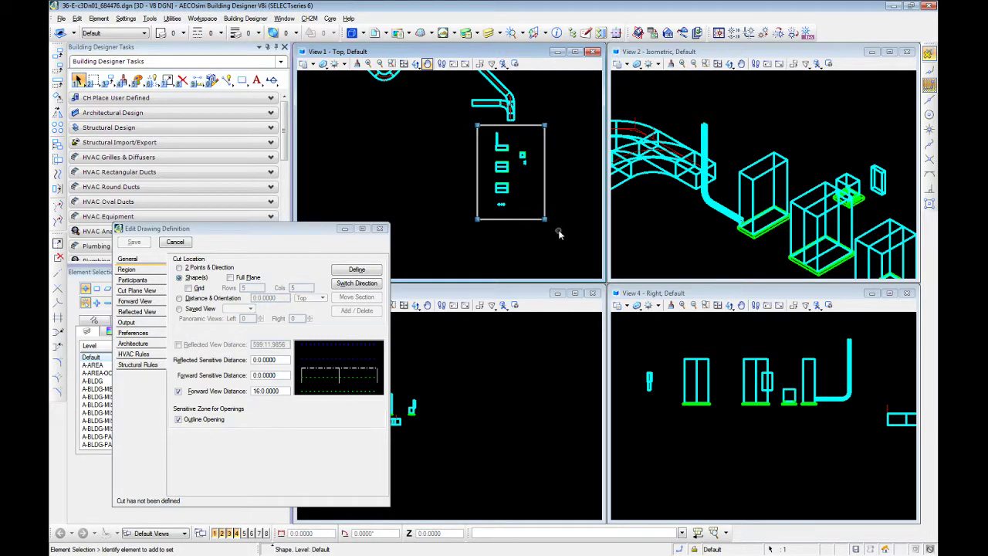
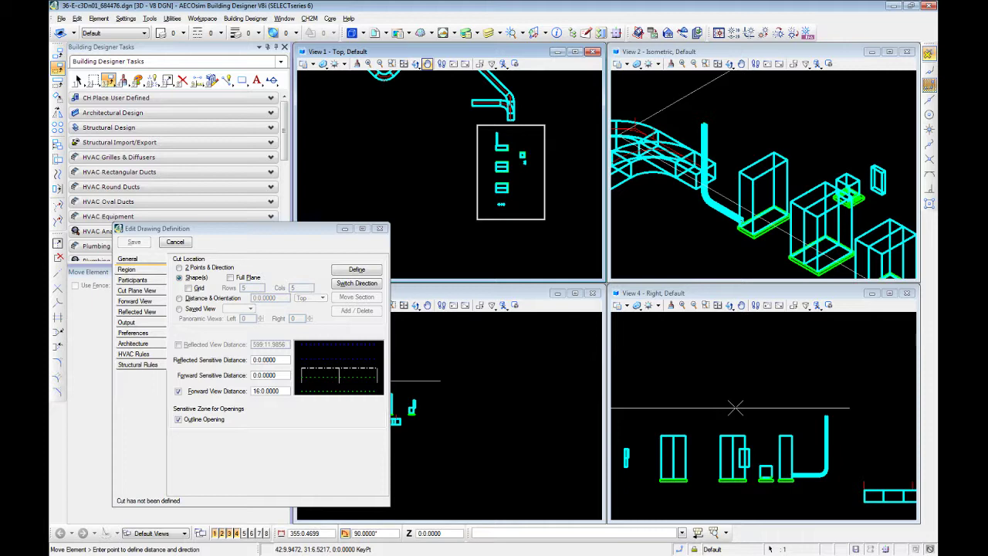
- Raise the rectangular block to just above the electrical equipment in the Right view
key("Escape")
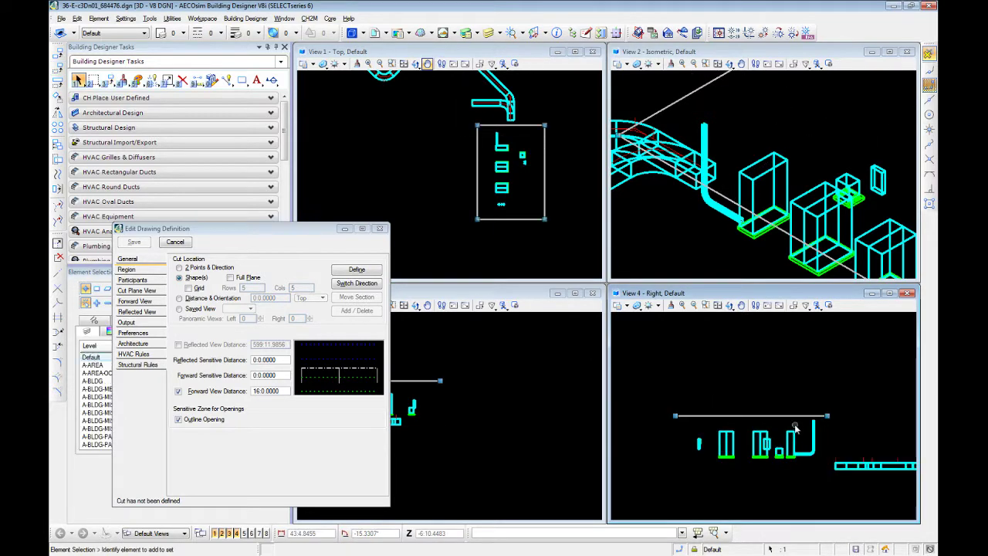
left_click(748, 415)
middle_click_drag(748, 417, 766, 417)
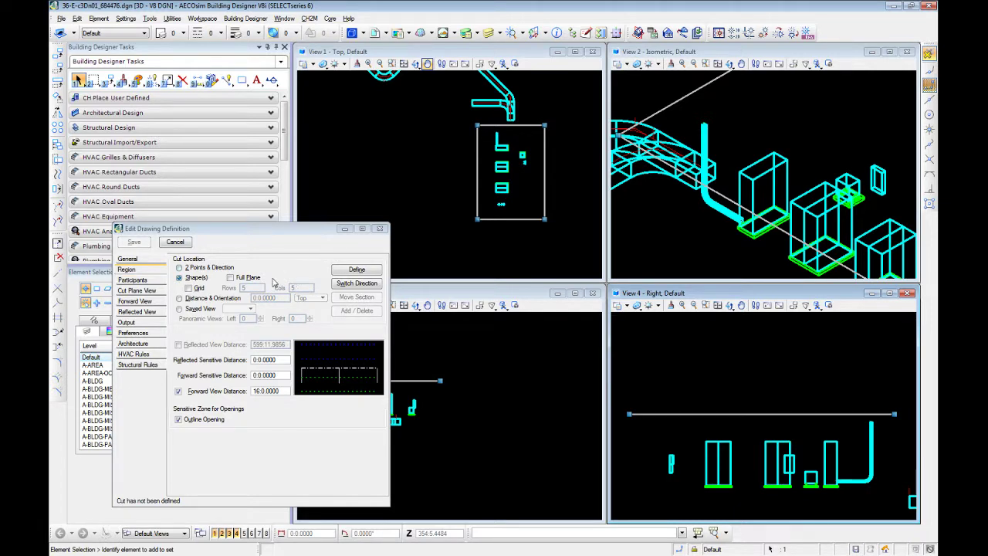
- Define the section cut from the rectangular block with the view direction downward, and undo the block's last move
left_click(373, 272)
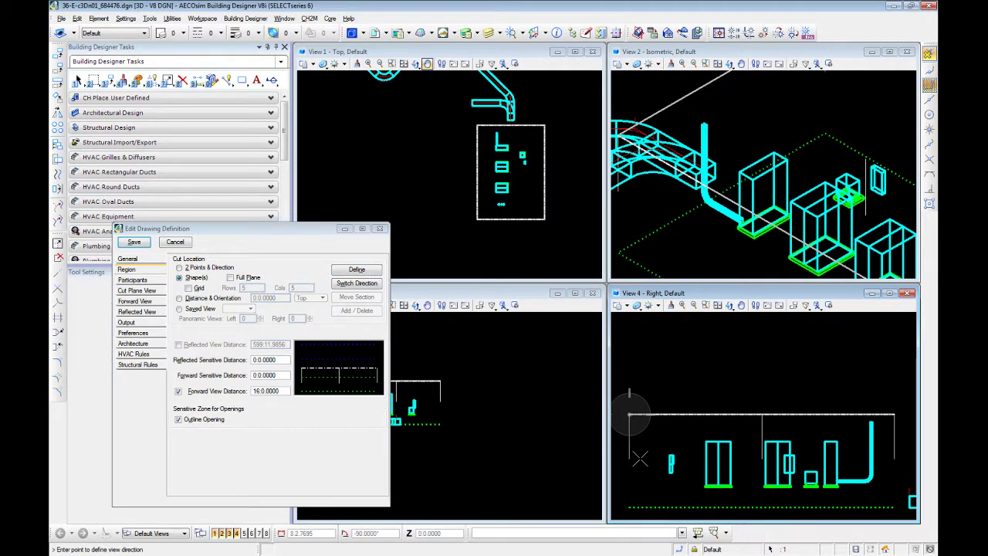
left_click(639, 459)
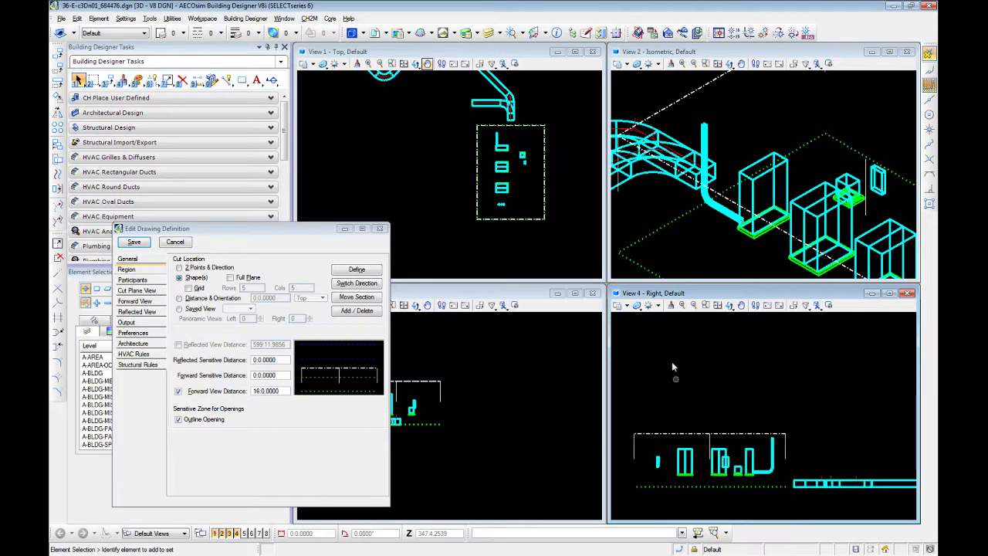
key("ctrl+z")
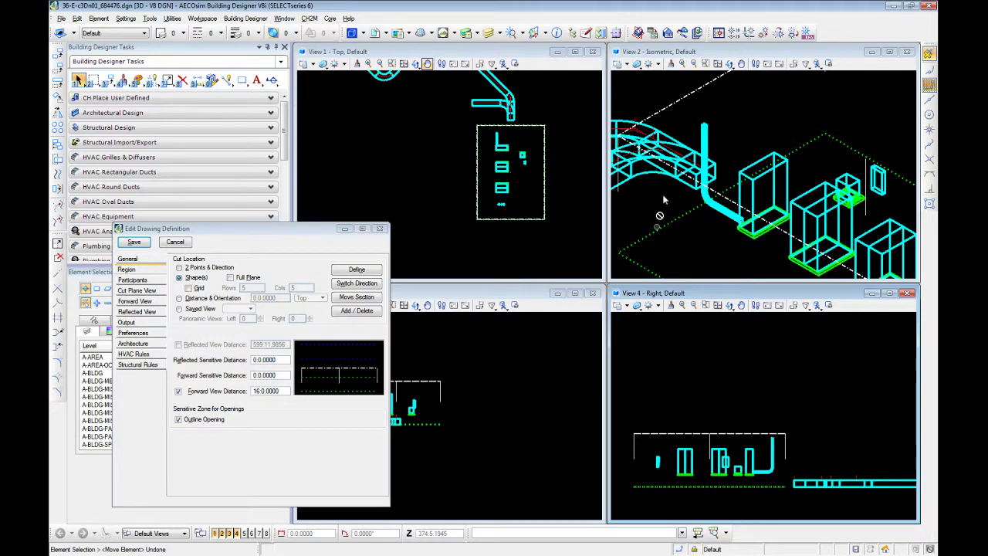
- Undo the last change to the rectangular block and redefine the section cut from it with the view direction downward
scroll(717, 215, "down", 4)
key("ctrl+z")
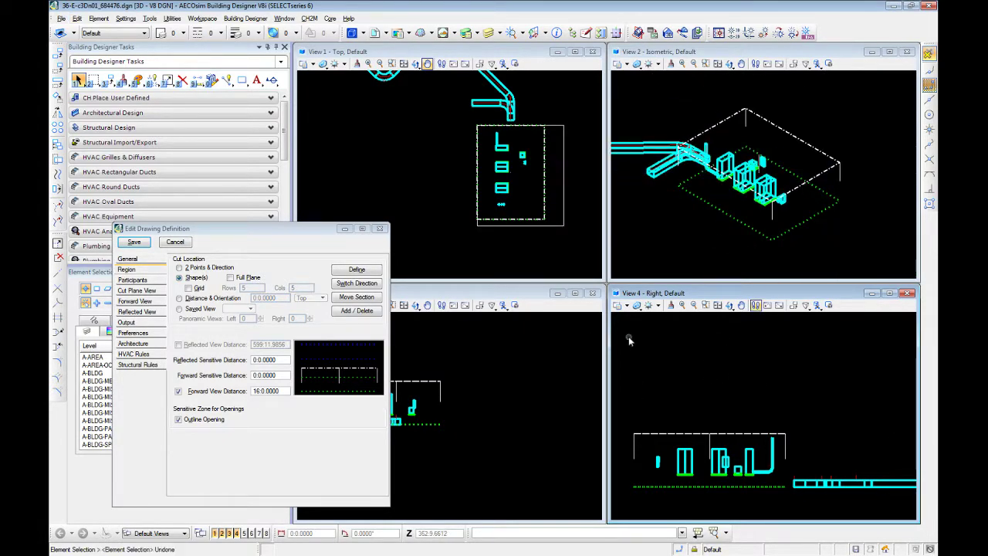
left_click(501, 225)
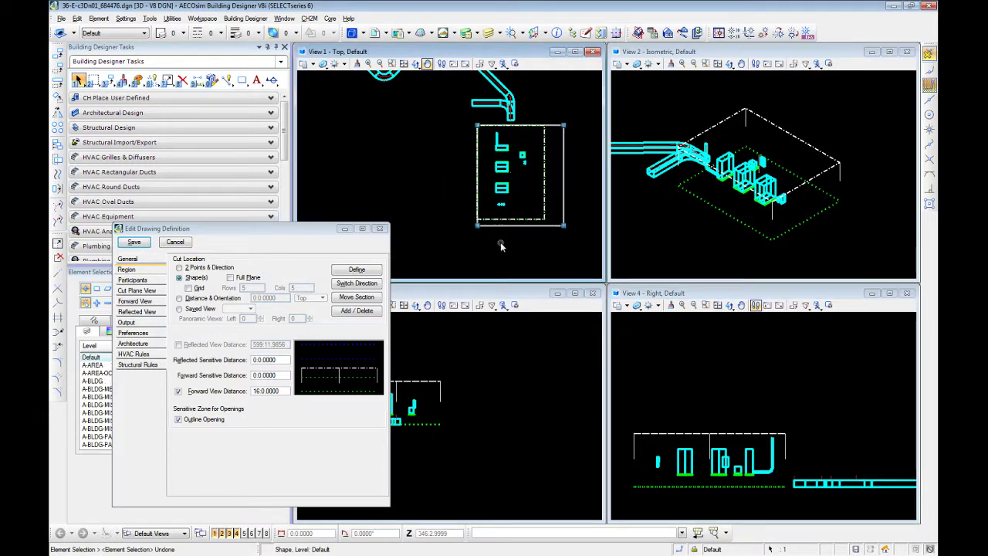
left_click(467, 244)
left_click(351, 269)
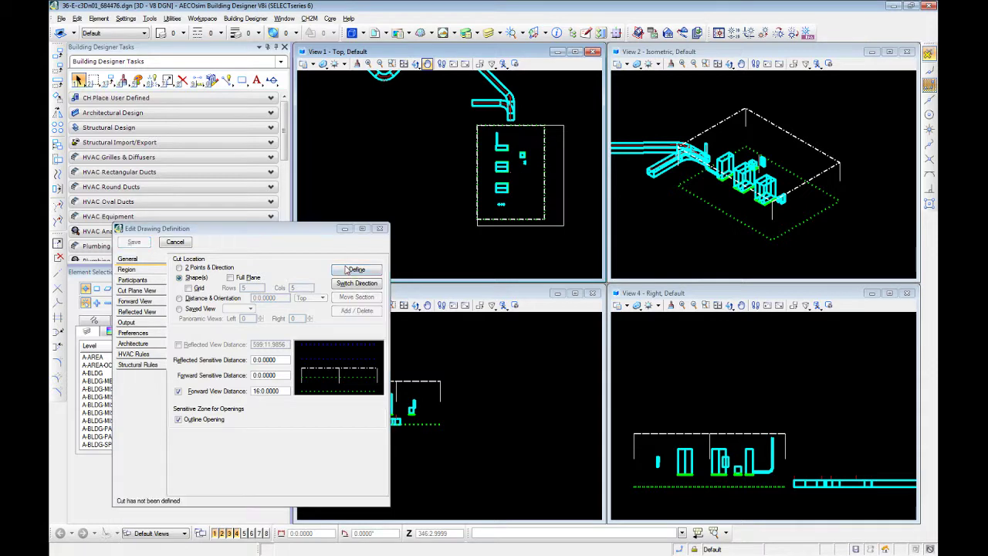
left_click(695, 366)
scroll(703, 393, "down", 3)
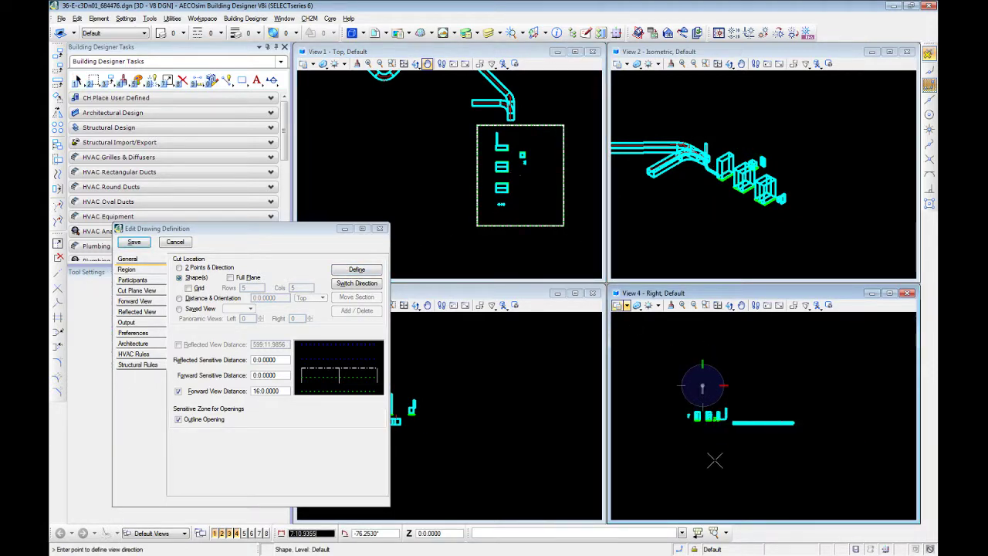
middle_click_drag(705, 433, 702, 357)
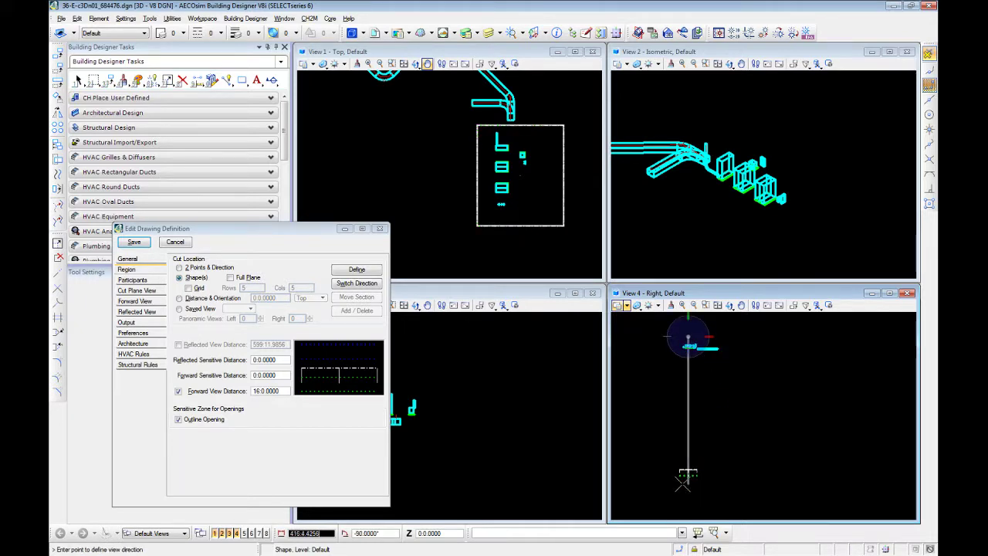
left_click(683, 480)
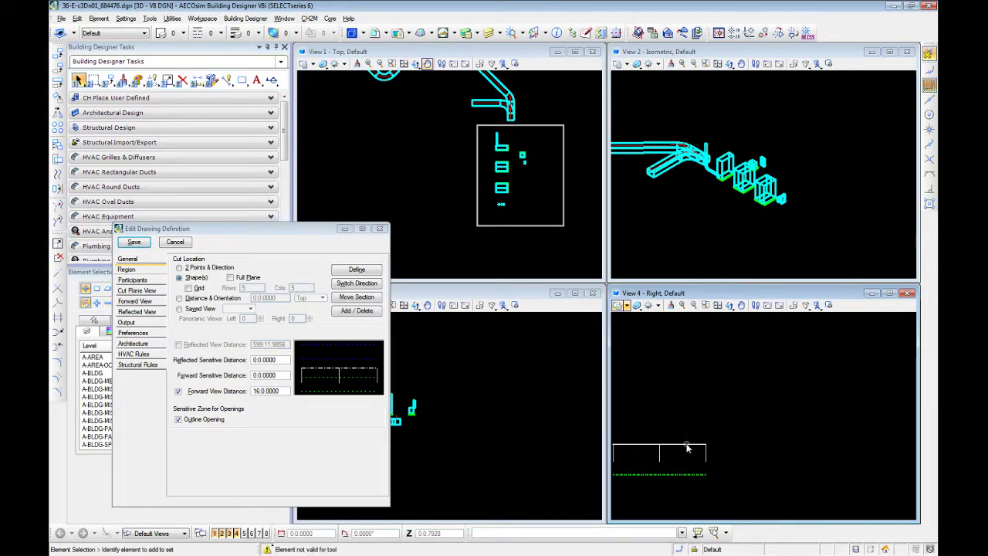
- Move the section cut up to just above the electrical equipment in the Right view
left_click(358, 299)
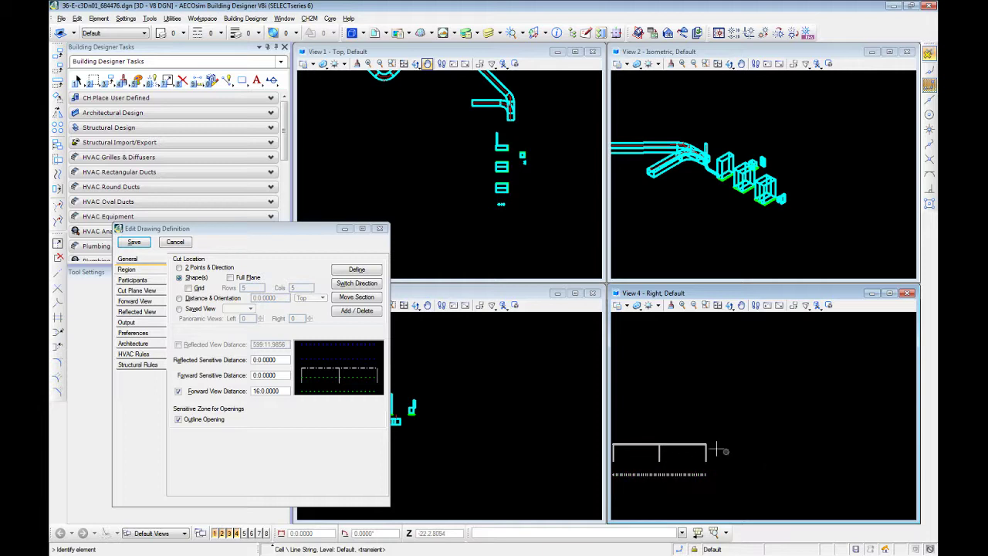
left_click(665, 445)
scroll(669, 451, "down", 5)
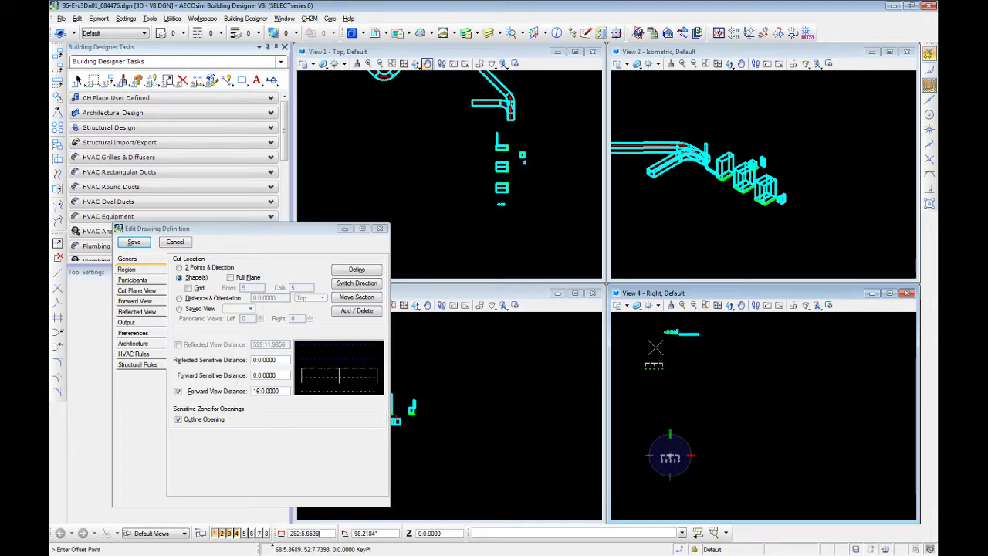
scroll(664, 344, "up", 5)
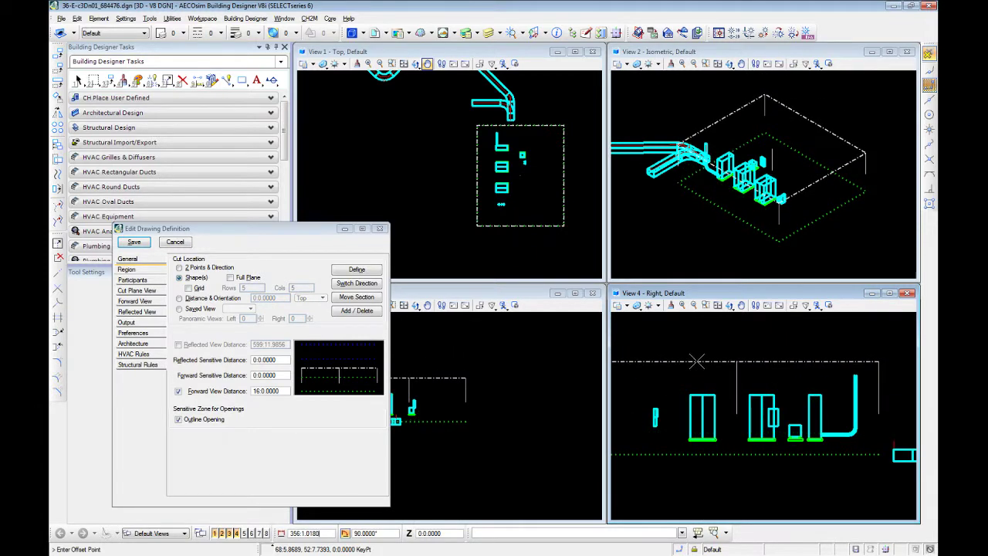
left_click(696, 362)
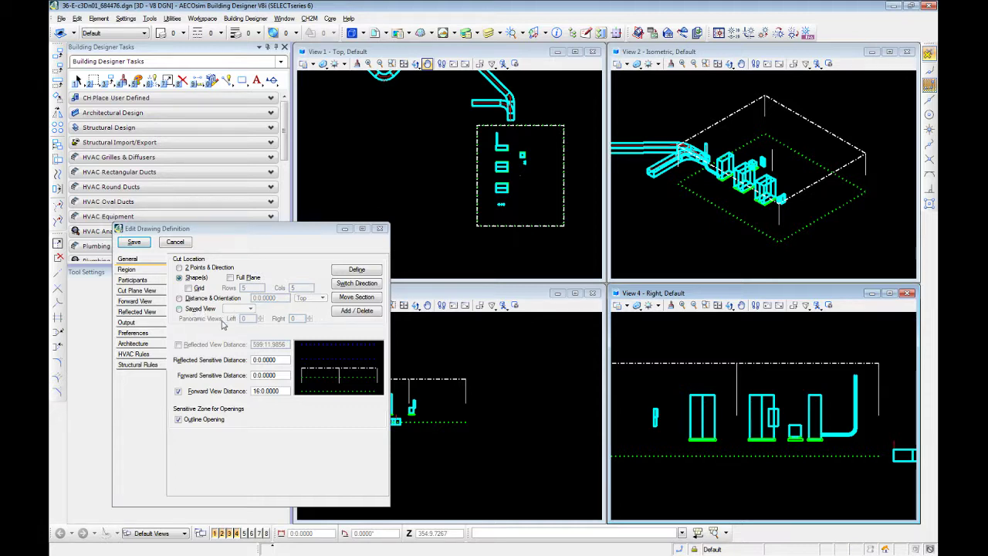
- Set the definition's participants to process a reference group model and create a new group model named Equipment
left_click(157, 282)
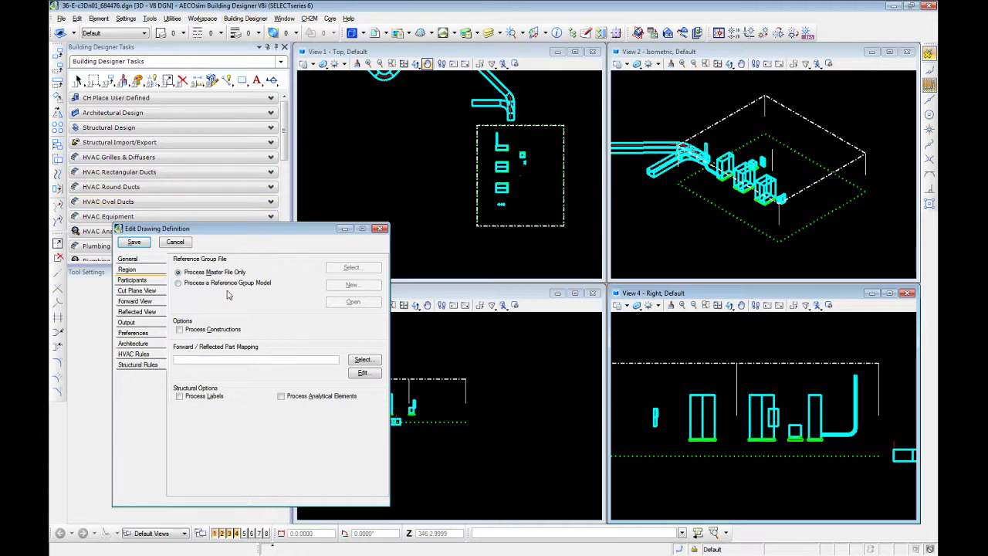
left_click(190, 287)
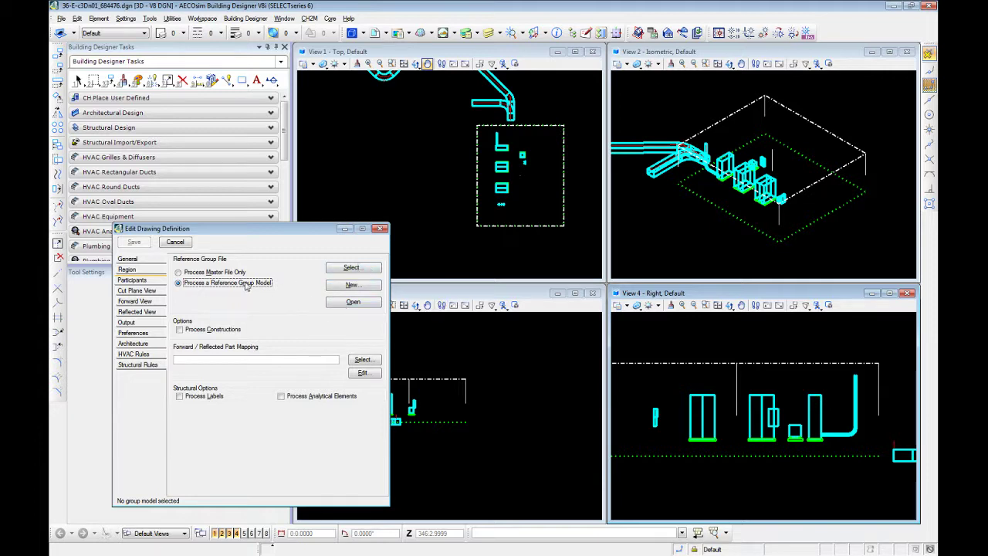
left_click(372, 286)
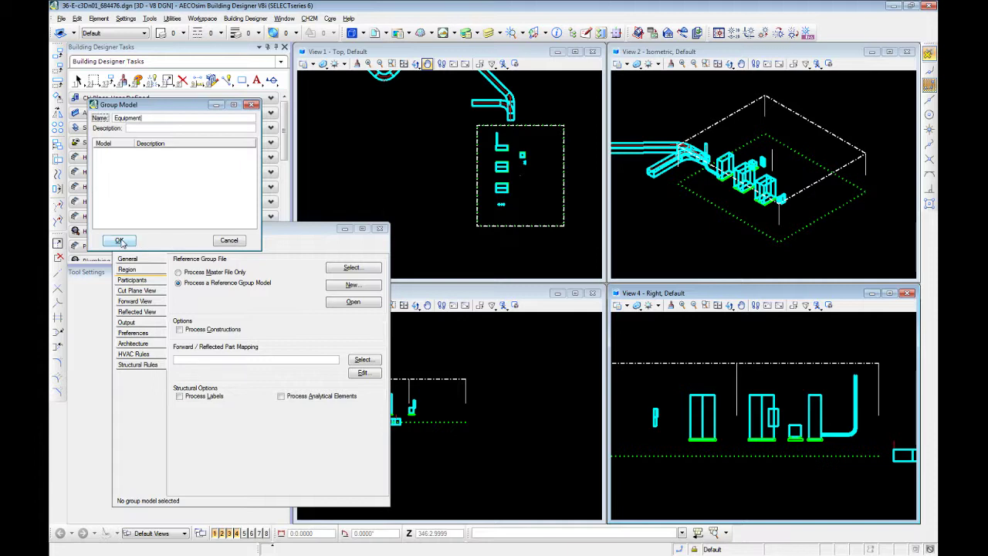
left_click(119, 241)
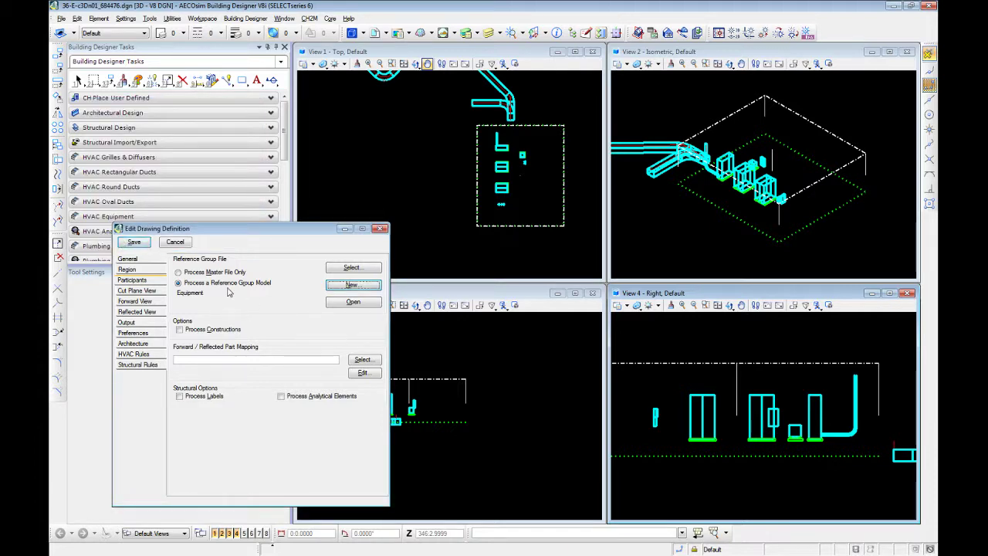
- Open the Equipment group model and detach the 36-E-c3Dn01_684476.dgn reference from it
left_click(352, 303)
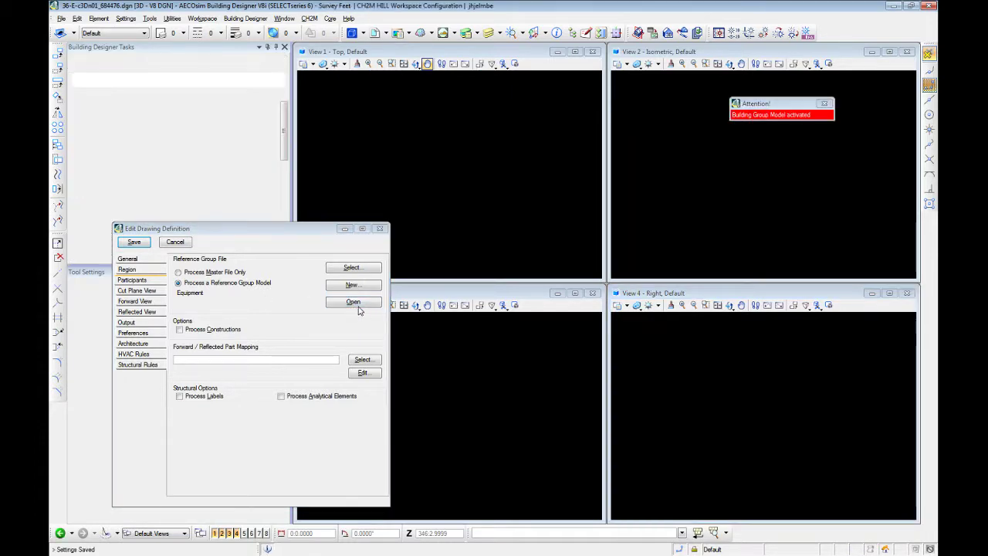
left_click(375, 35)
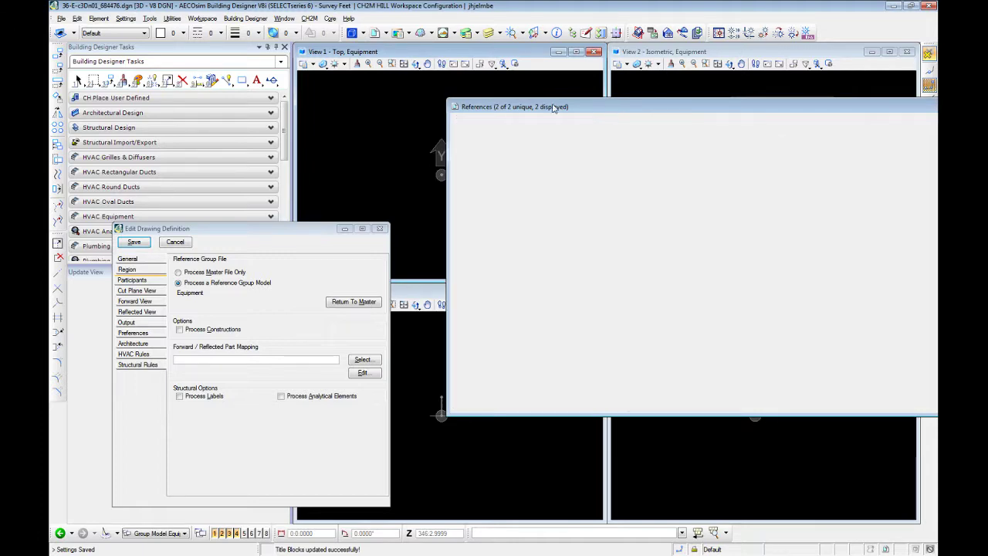
left_click_drag(618, 108, 472, 94)
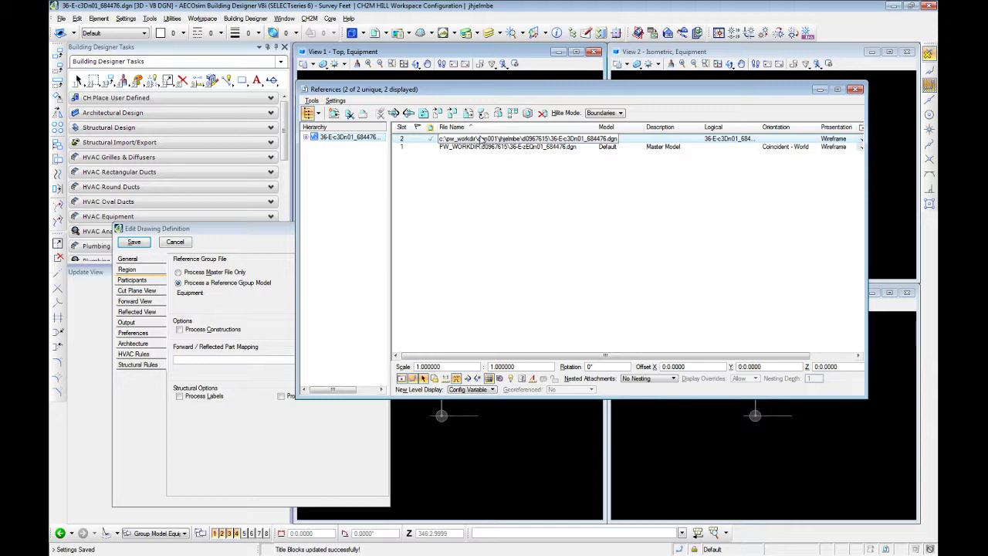
left_click(511, 149)
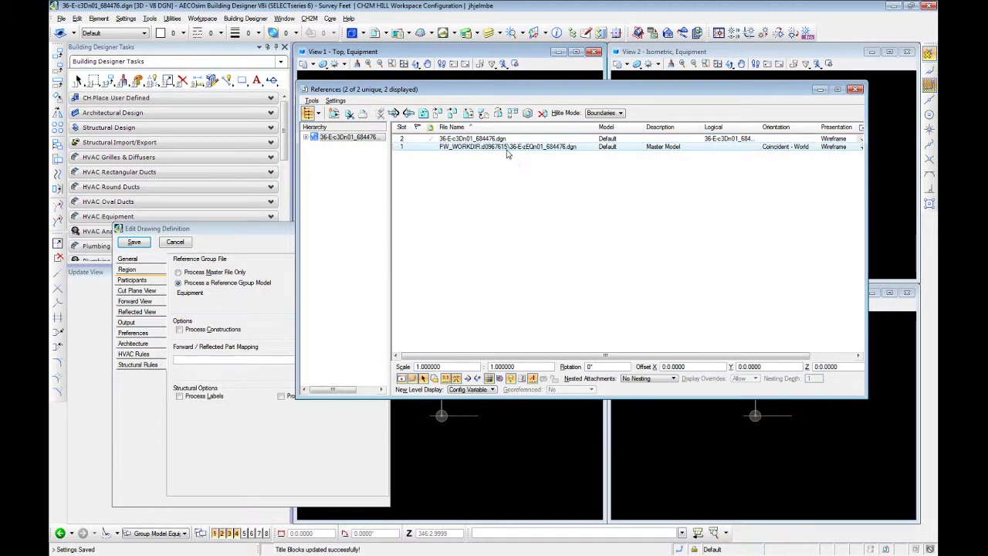
left_click(492, 138)
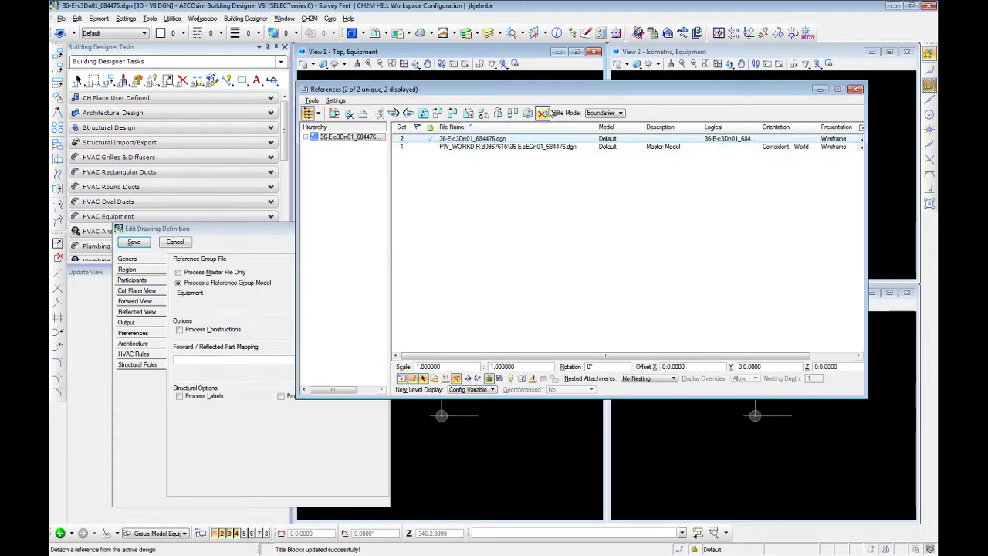
left_click(545, 113)
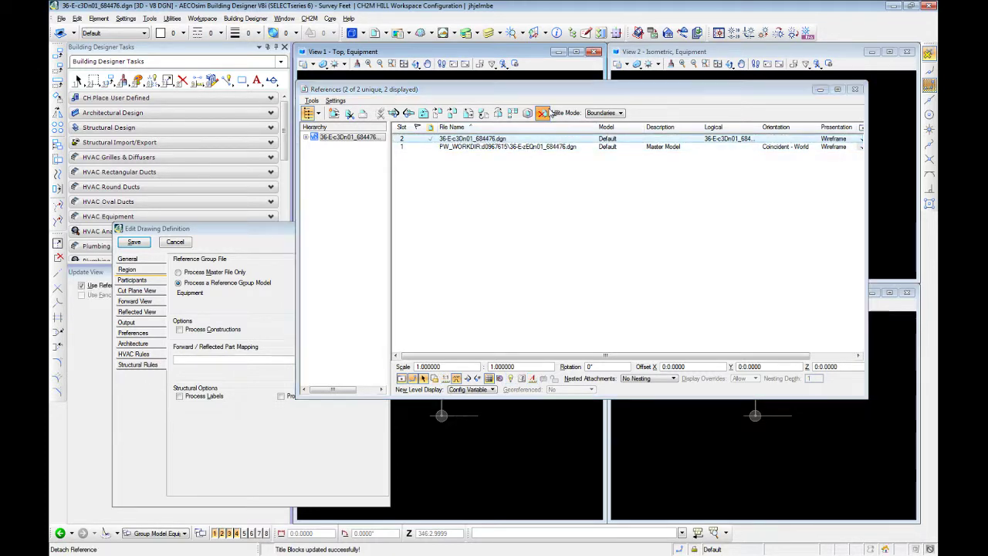
left_click(452, 230)
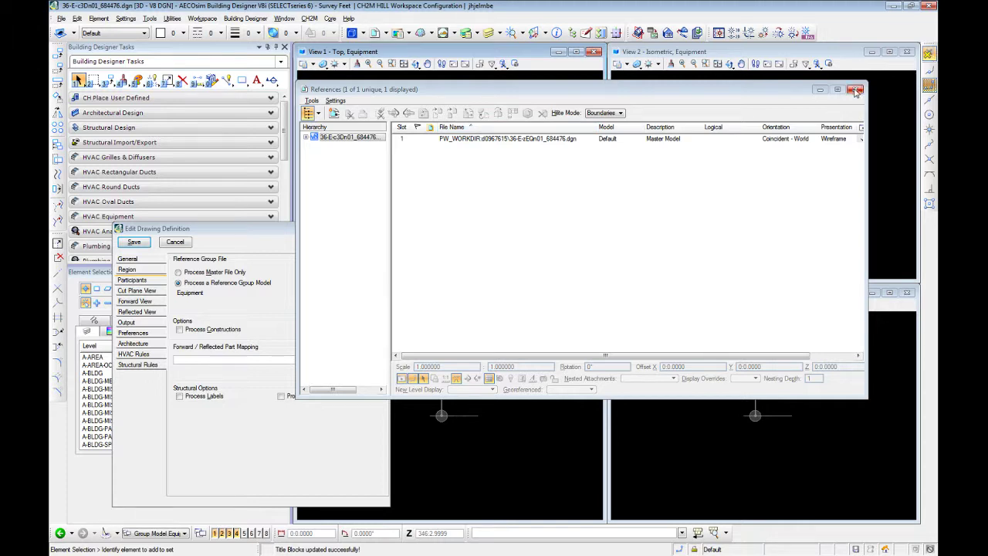
left_click(520, 142)
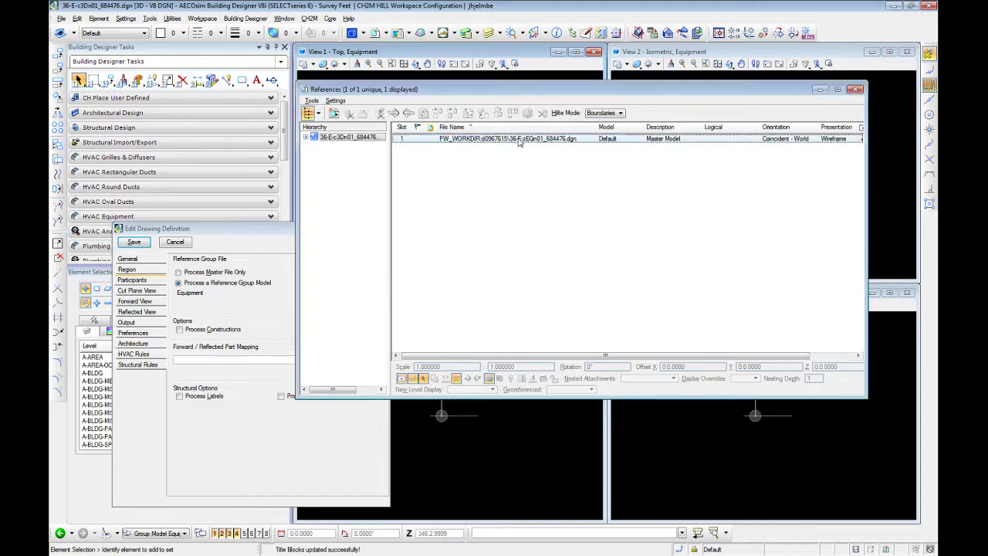
left_click(856, 91)
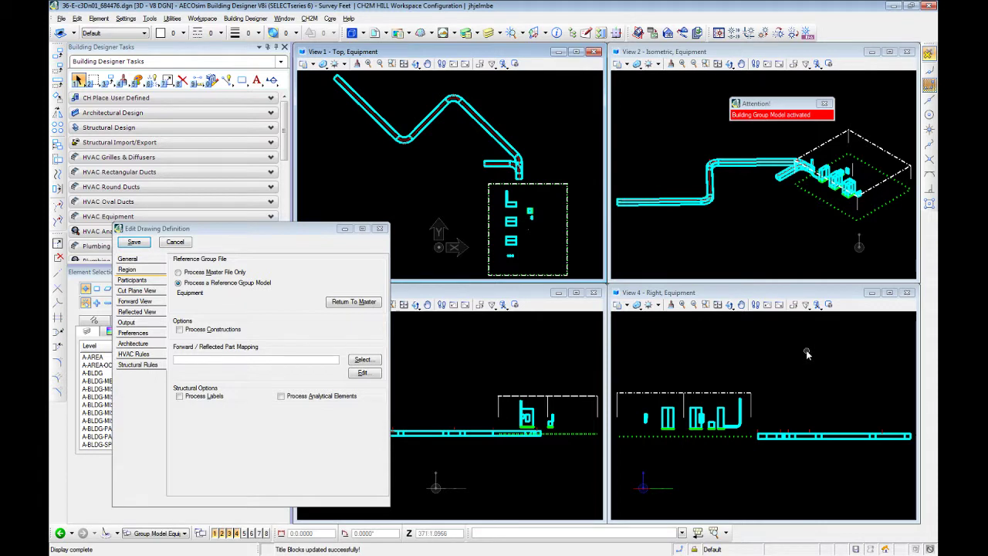
- Turn off the E-NPLT level of the attached Master Model reference in the Top view's level display
scroll(532, 224, "up", 2)
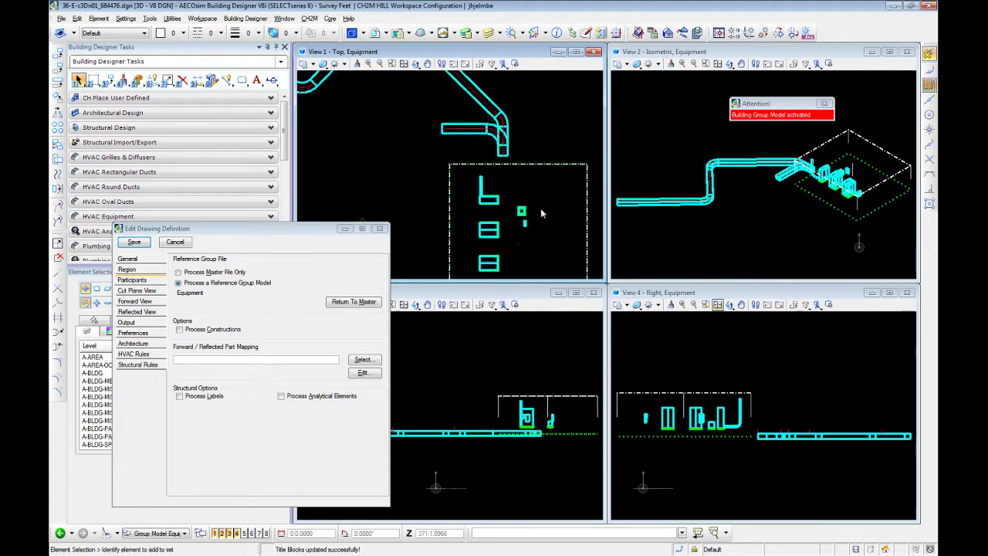
left_click_drag(531, 232, 502, 238, "shift")
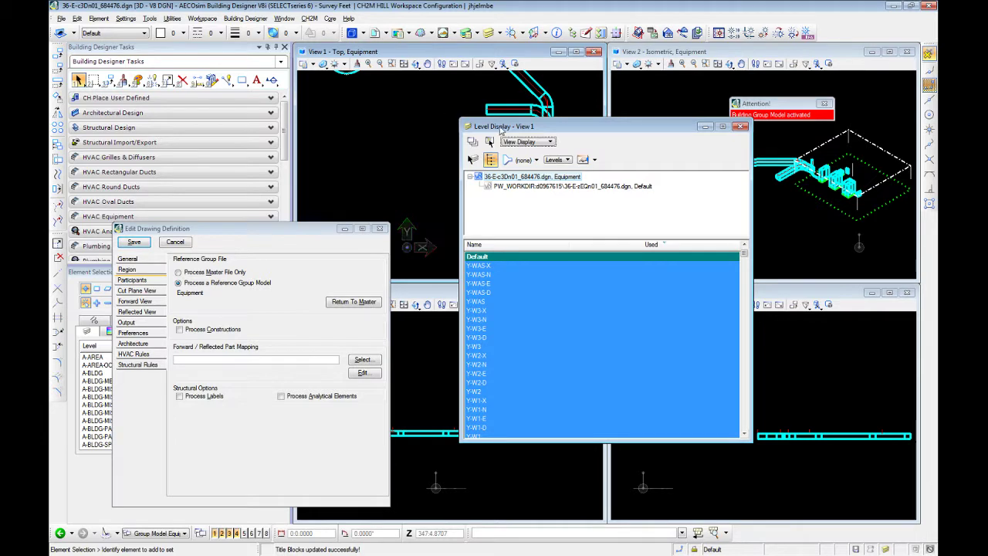
left_click(571, 187)
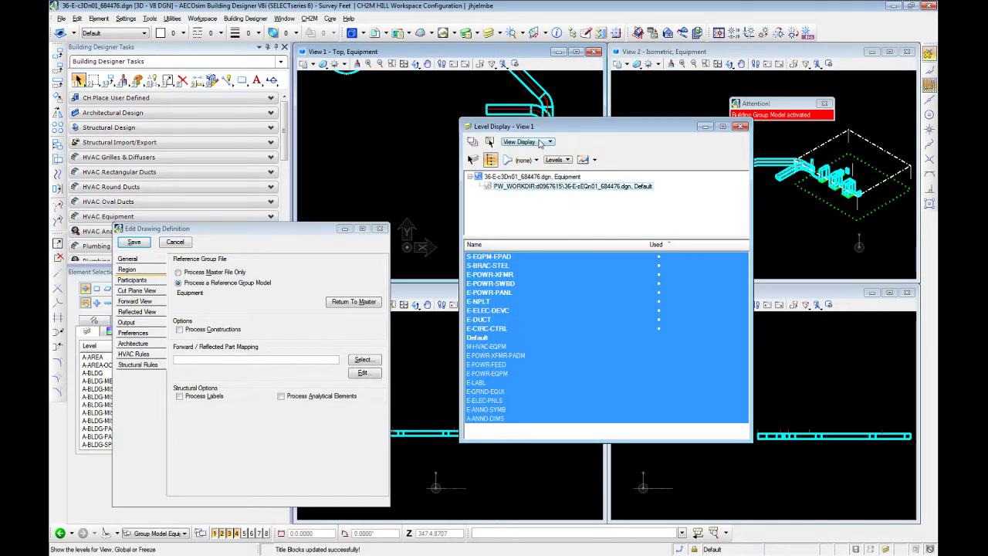
left_click(540, 144)
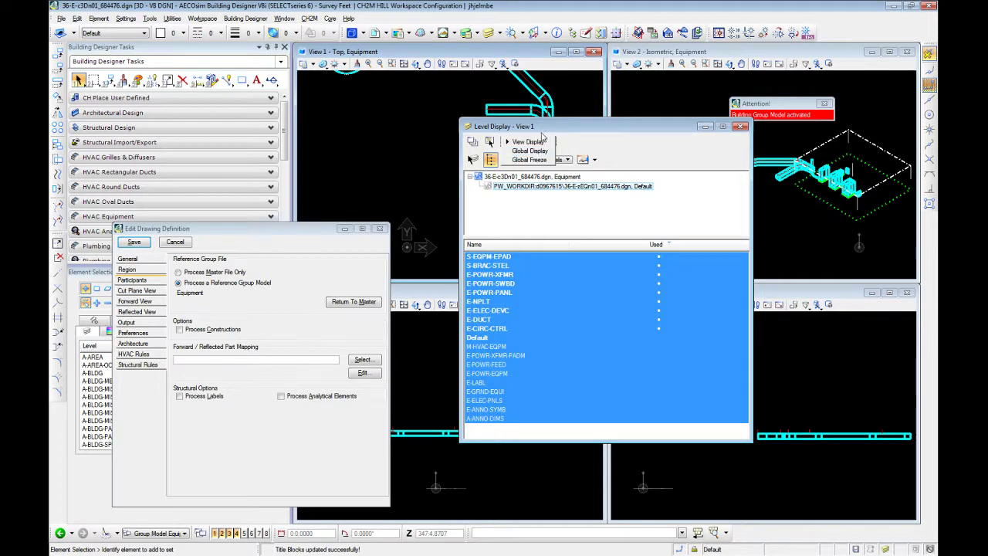
left_click(545, 145)
left_click(483, 302)
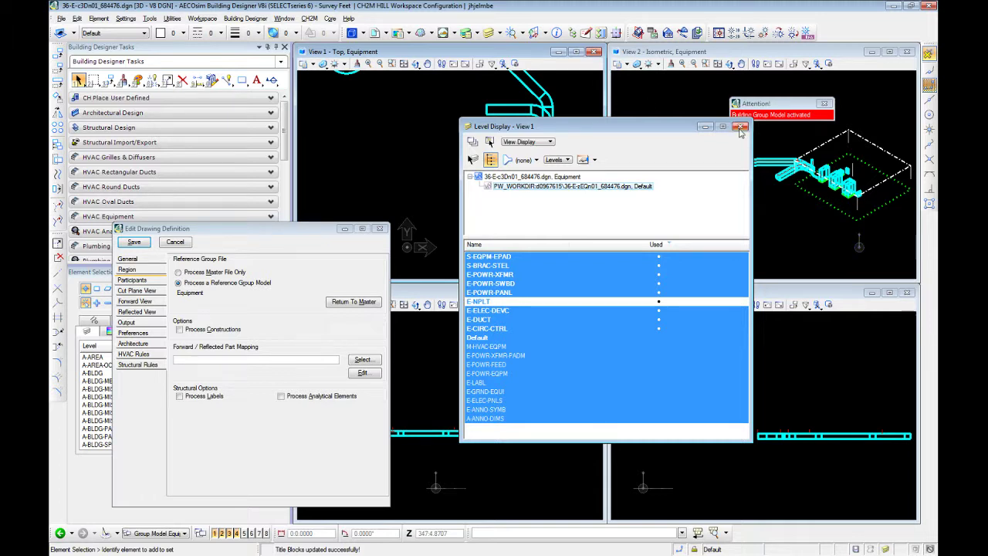
left_click(740, 127)
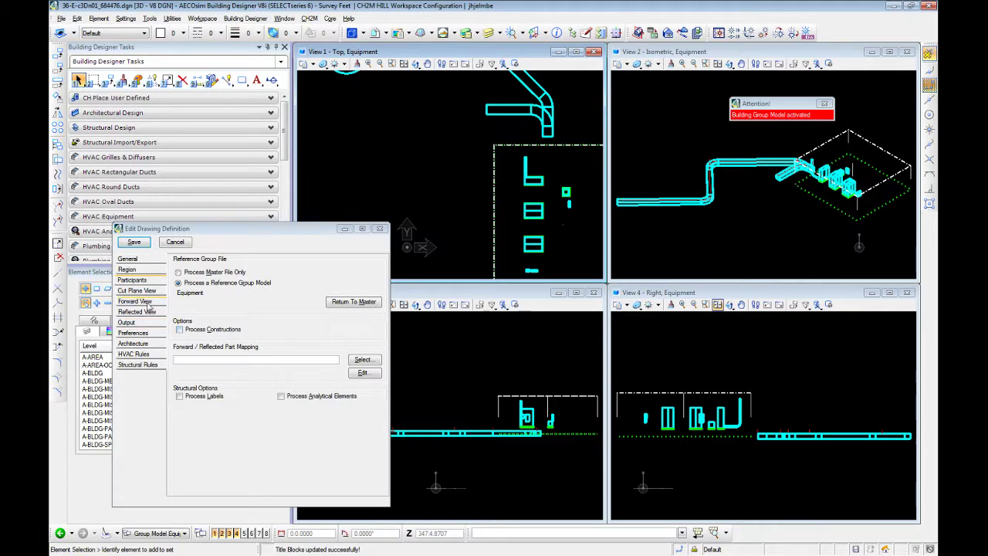
- Enable the cut plane view's color, style and weight overrides and set all three to ByLevel
left_click(147, 291)
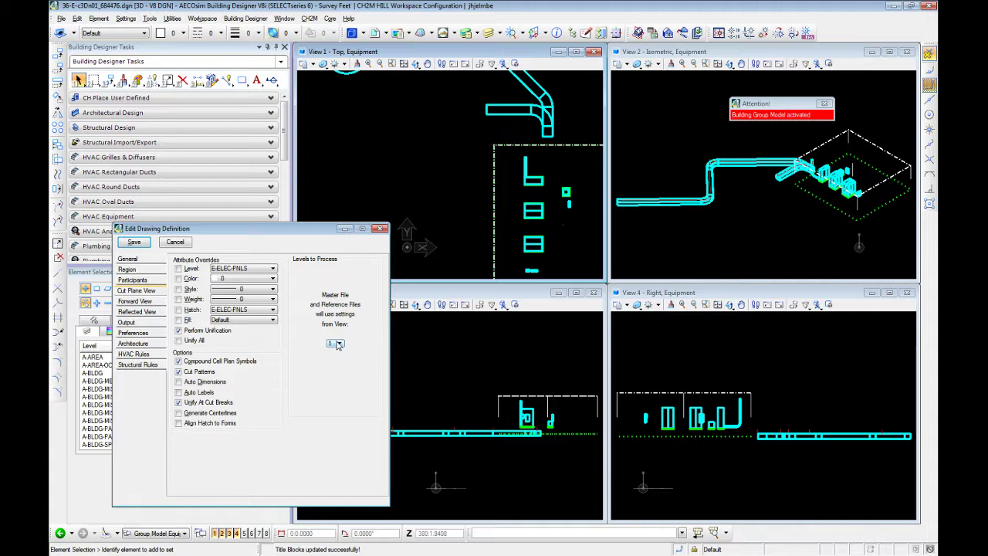
left_click(144, 281)
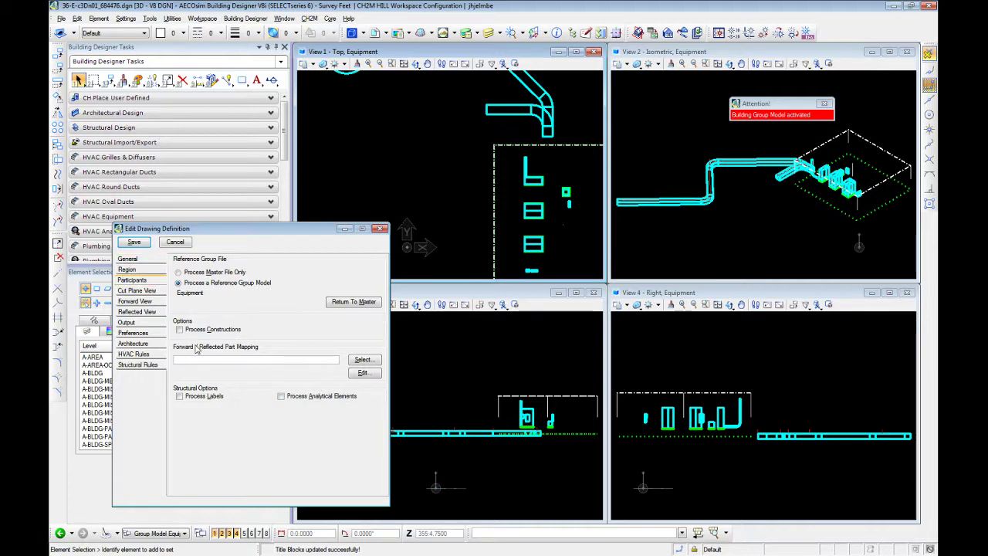
left_click(137, 290)
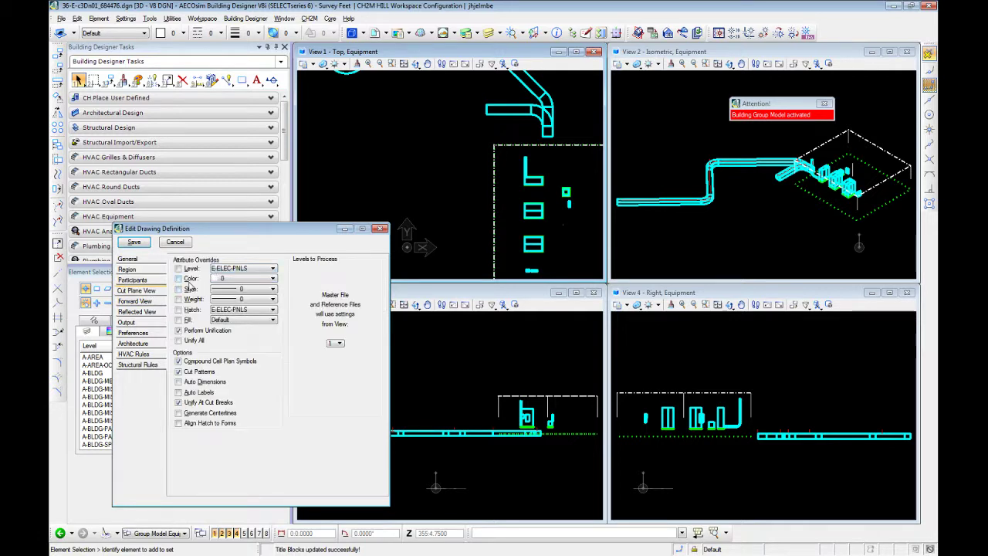
left_click(191, 279)
left_click(190, 289)
left_click(192, 300)
left_click(272, 279)
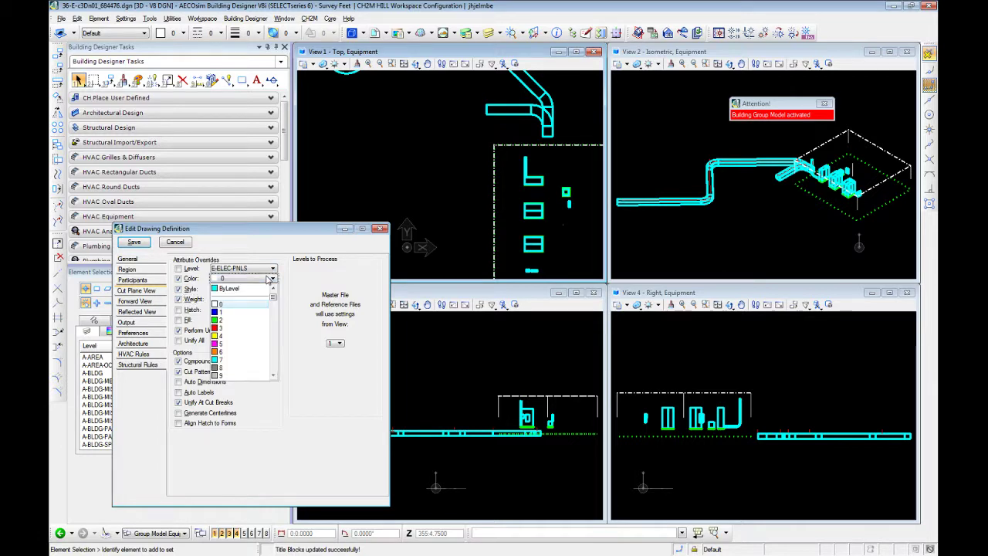
left_click(230, 289)
left_click(243, 288)
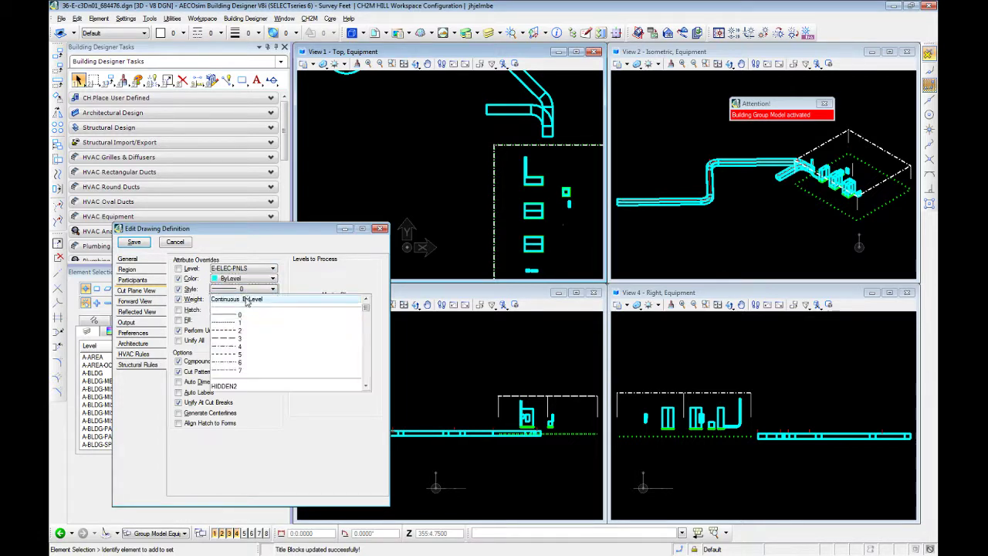
left_click(247, 302)
left_click(247, 300)
left_click(249, 315)
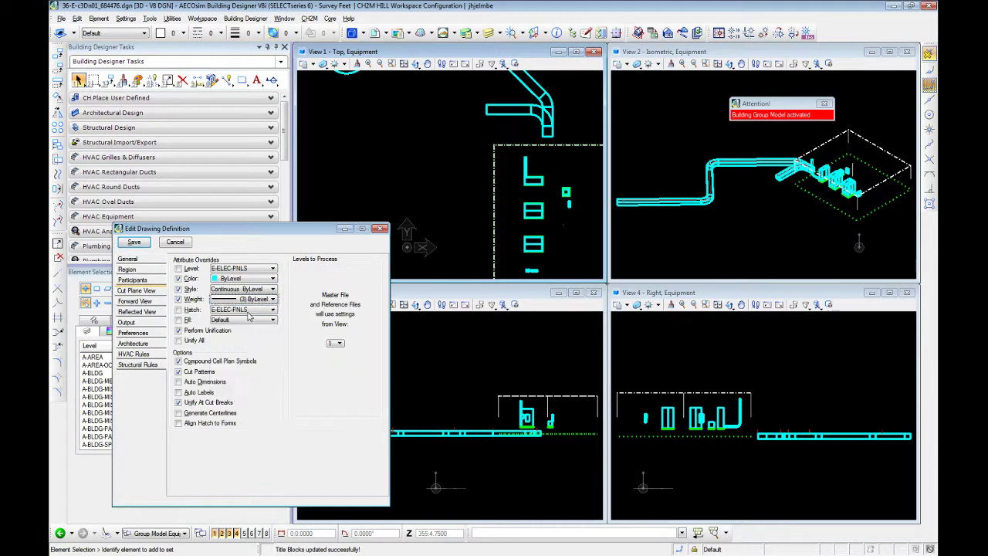
- Turn off Perform Unification, Cut Patterns and Unify At Cut Breaks for the definition's cut plane view
left_click(178, 331)
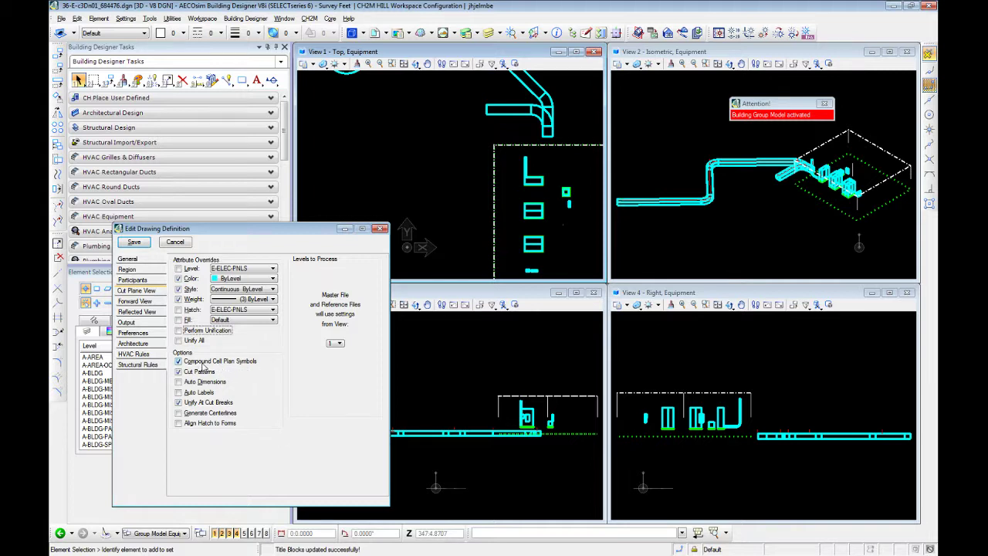
left_click(199, 371)
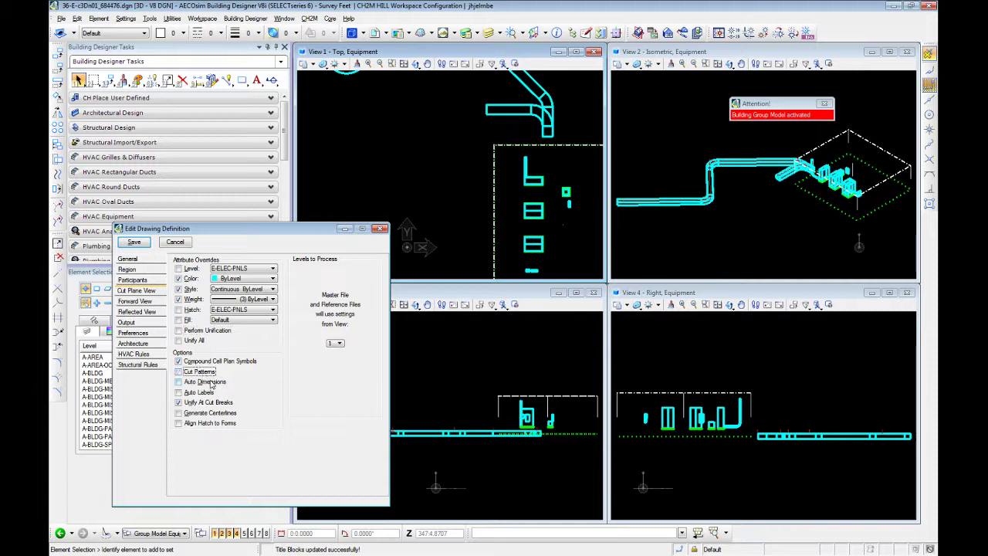
left_click(202, 405)
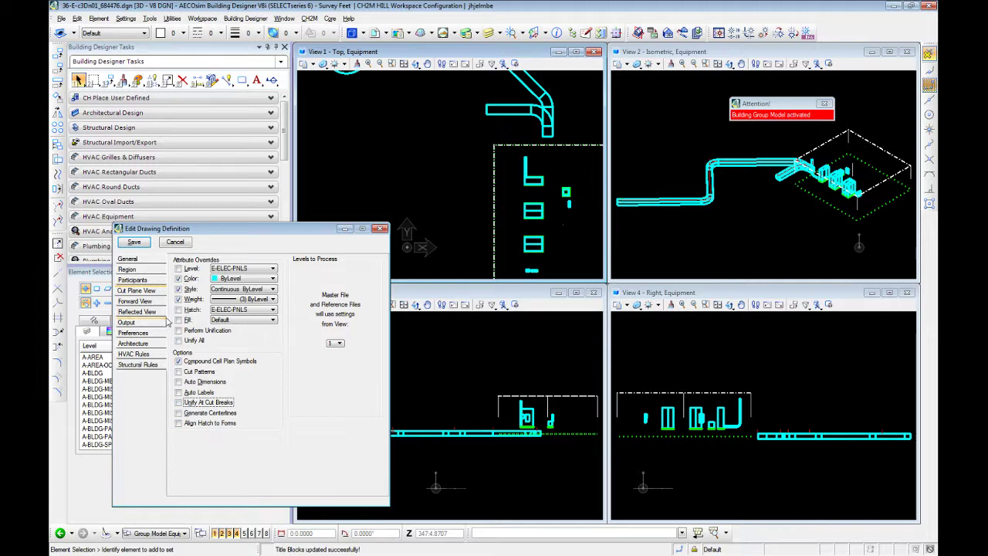
- Enable the forward view's color, style and weight overrides, set all three to ByLevel, and turn off its Perform Unification
left_click(146, 304)
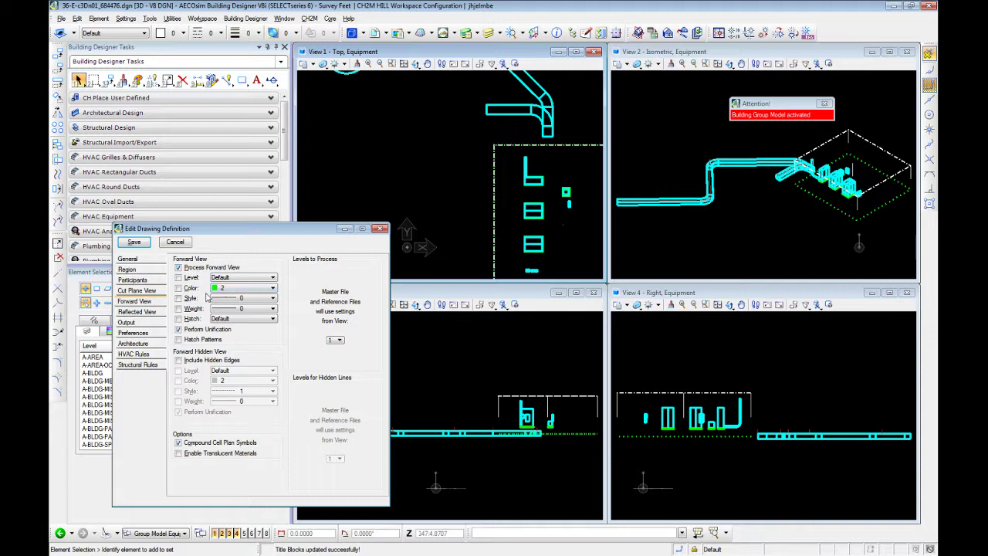
left_click(179, 298)
left_click(189, 308)
left_click(220, 291)
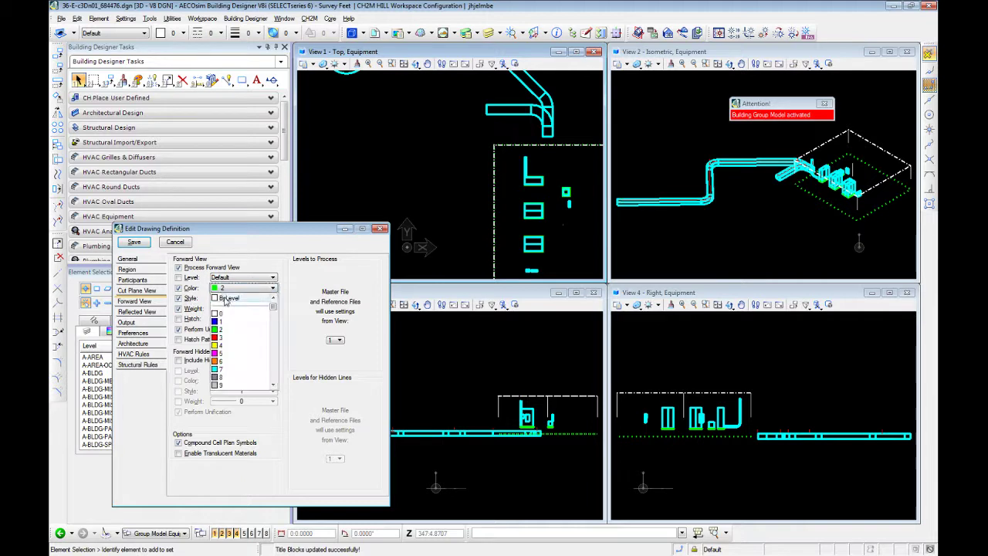
left_click(223, 305)
left_click(224, 299)
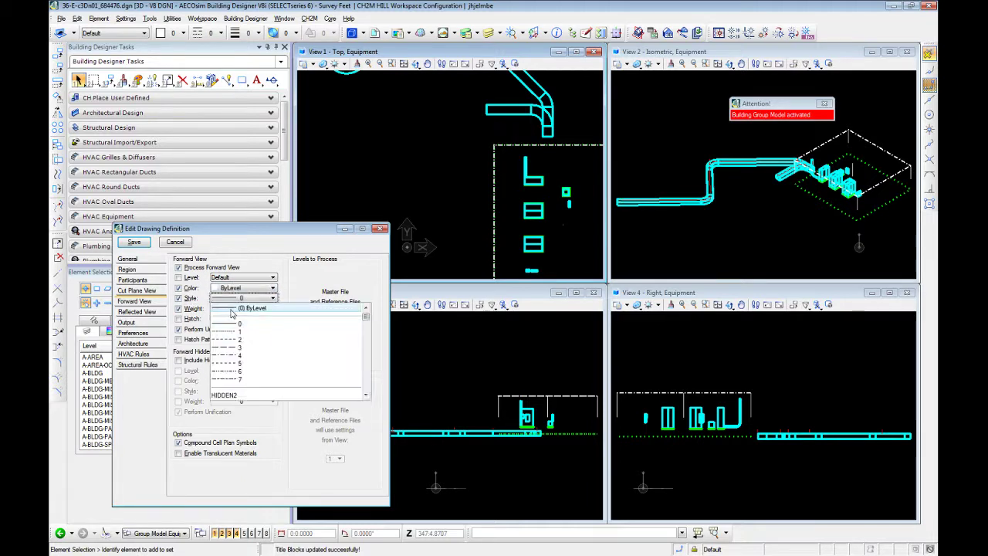
left_click(232, 309)
left_click(231, 309)
left_click(239, 319)
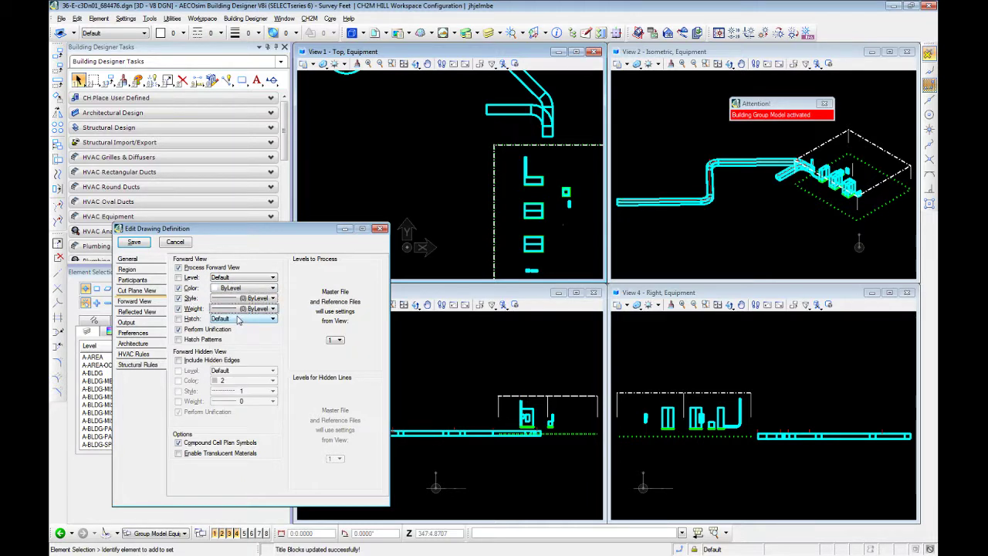
left_click(202, 331)
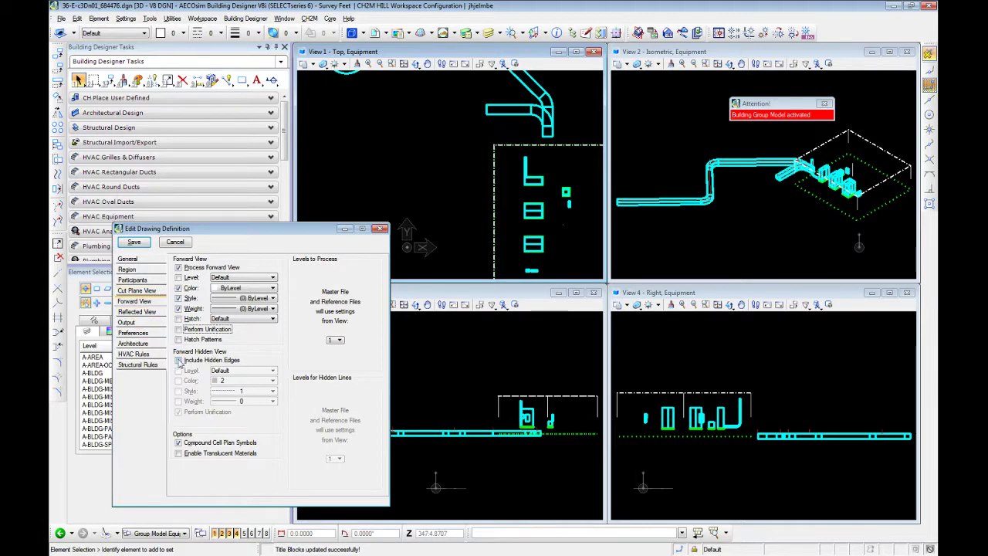
- Include hidden edges in the forward view and choose E-DETL-HDNM-FINE as their level
left_click(144, 291)
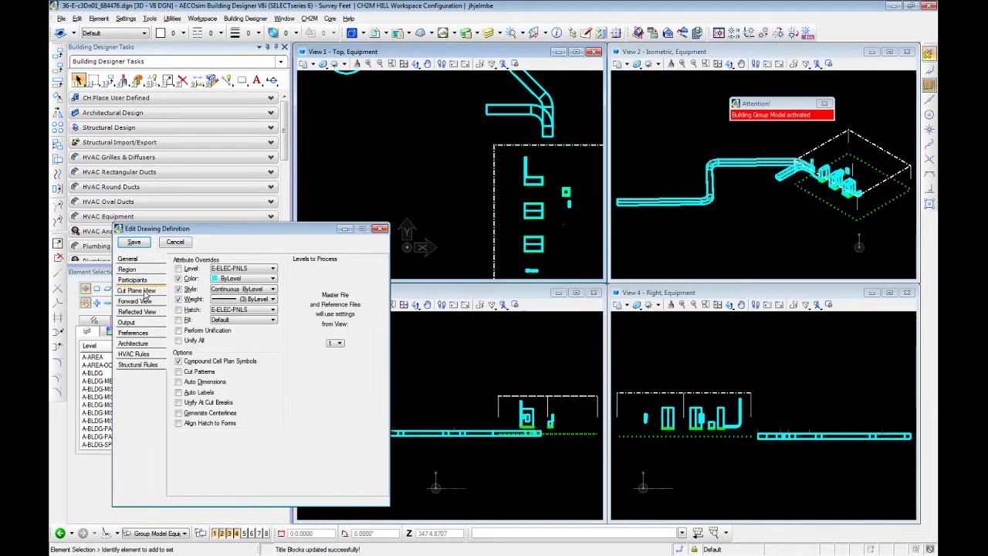
left_click(139, 301)
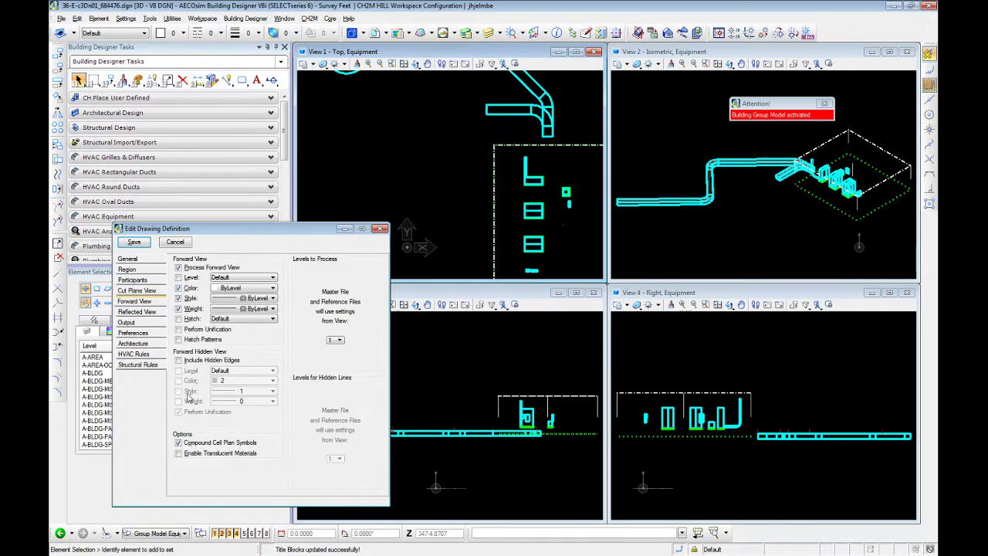
left_click(179, 361)
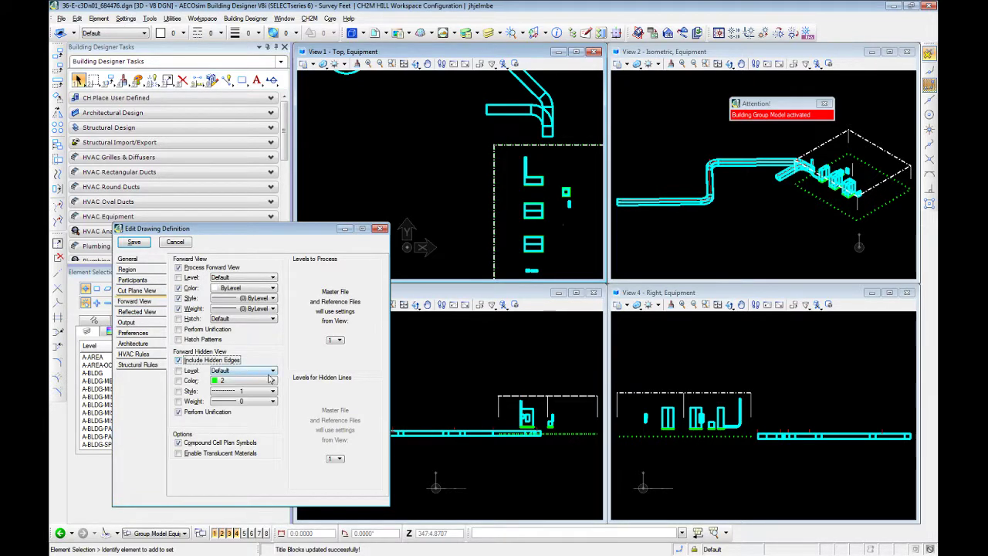
left_click(267, 372)
scroll(278, 409, "down", 10)
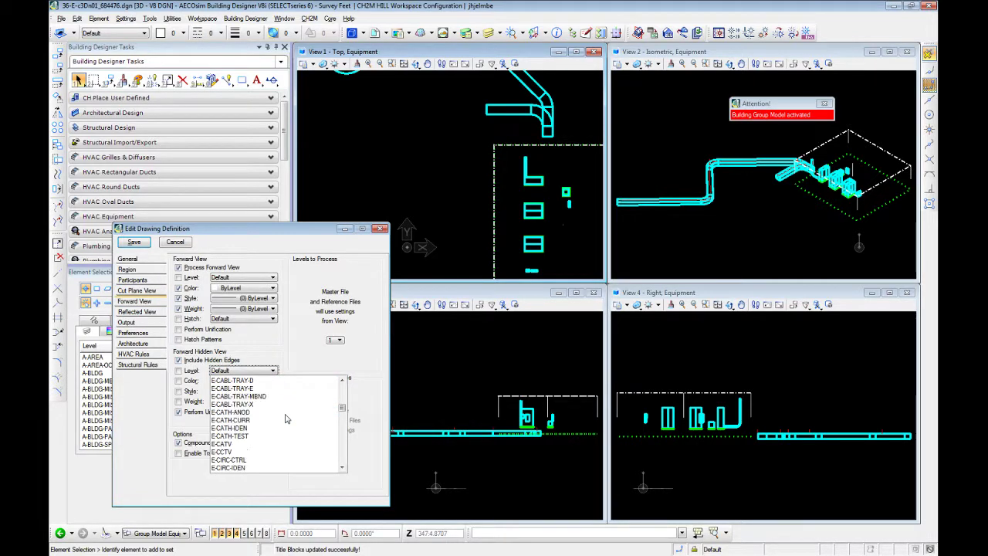
scroll(284, 415, "up", 3)
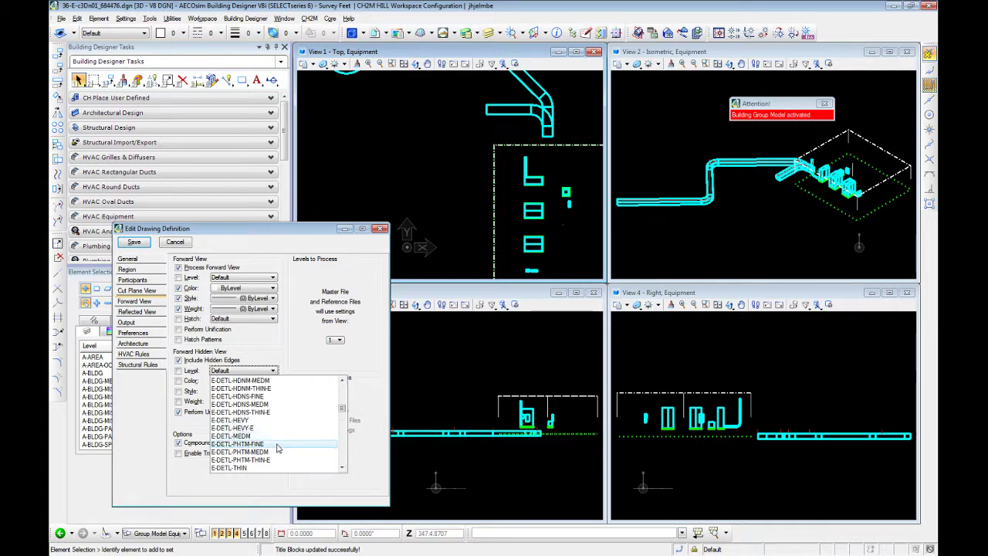
scroll(272, 400, "up", 3)
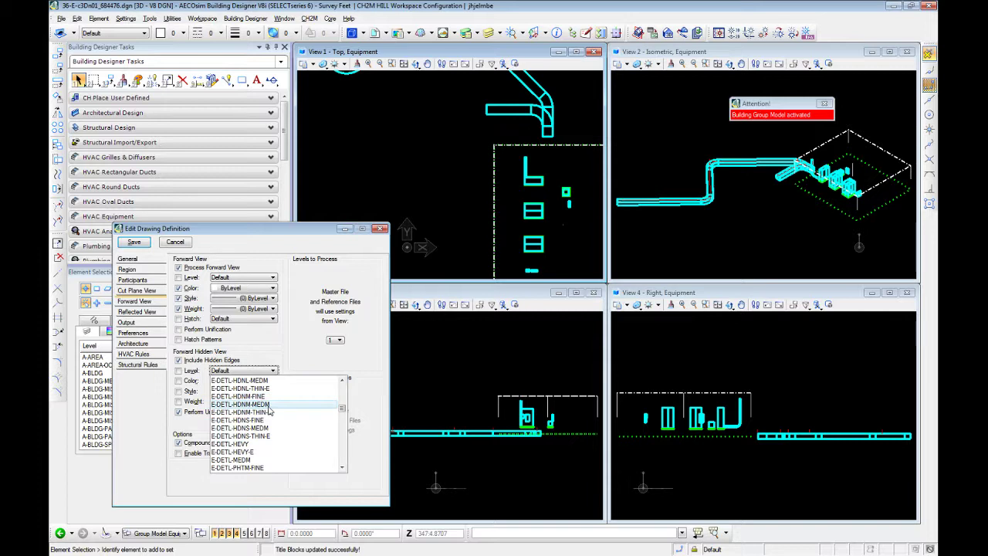
left_click(266, 396)
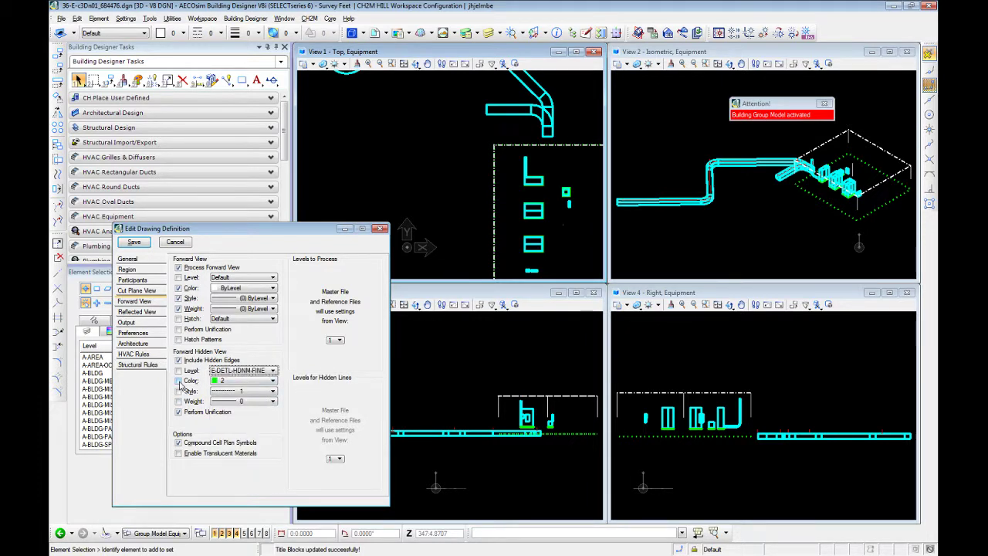
- Override the forward hidden view's color, style and weight with ByLevel, and turn off its Perform Unification
left_click(179, 381)
left_click(178, 391)
left_click(179, 401)
left_click(250, 382)
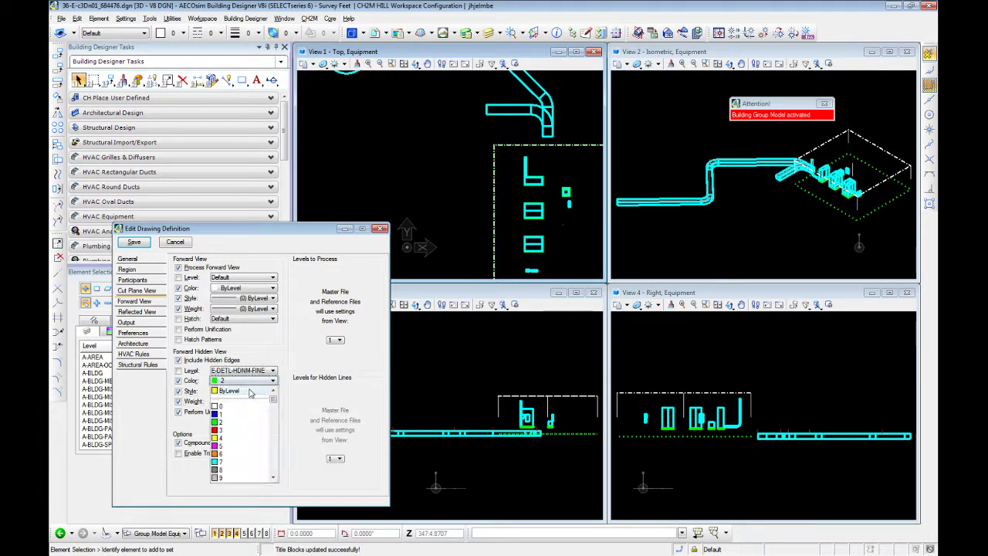
left_click(252, 394)
left_click(251, 391)
left_click(252, 407)
left_click(252, 407)
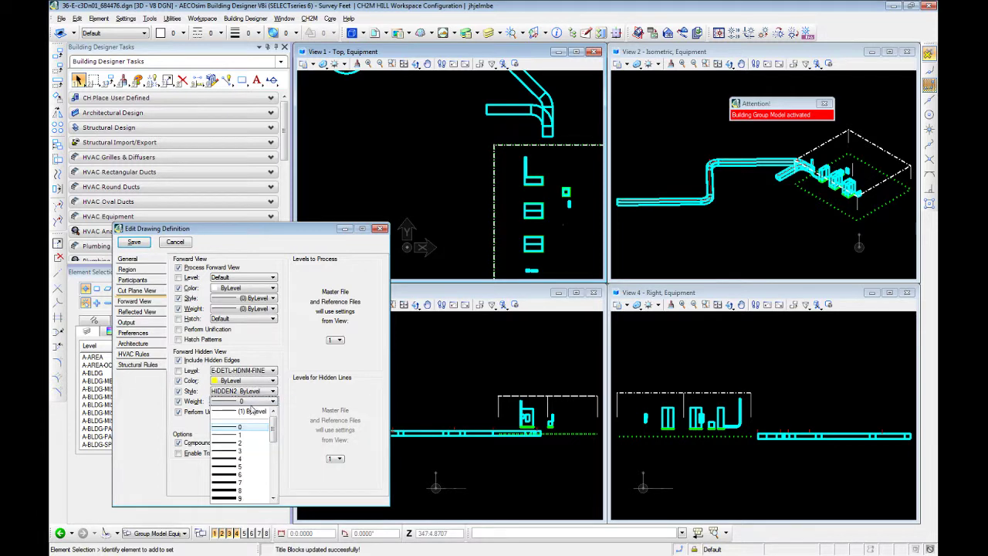
left_click(255, 414)
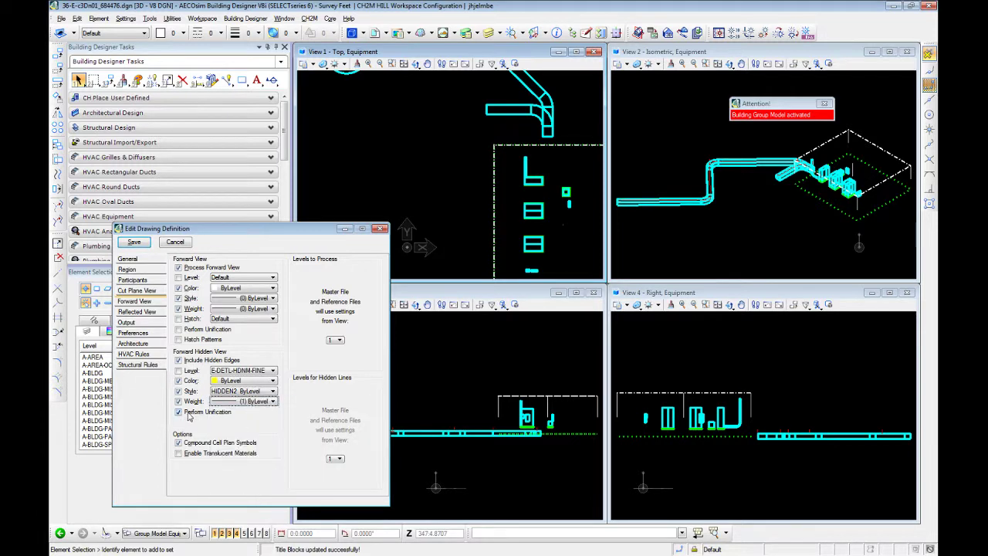
left_click(179, 412)
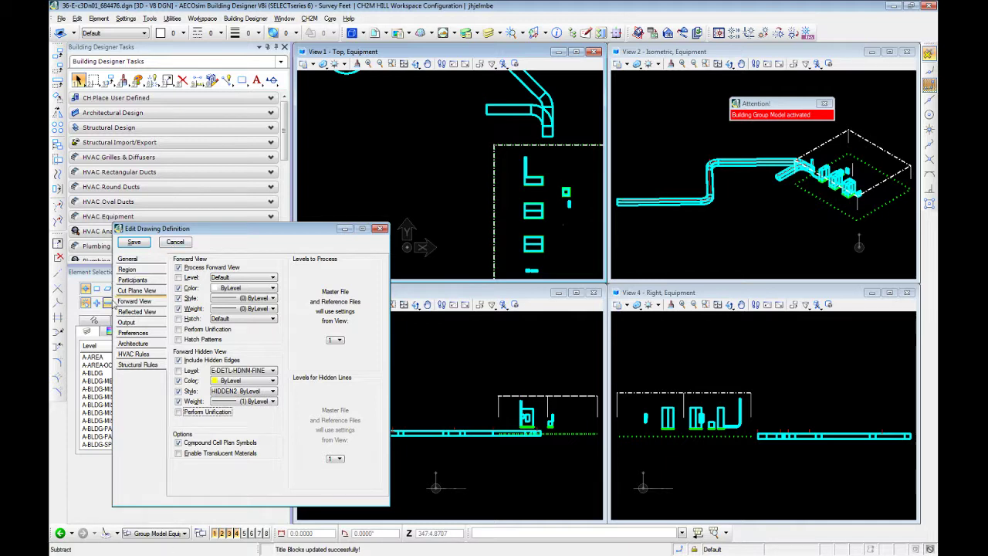
- Set the output options to Transpose to XY Plane, Sync Perspectives with Cut Plane and Output to single model
left_click(143, 312)
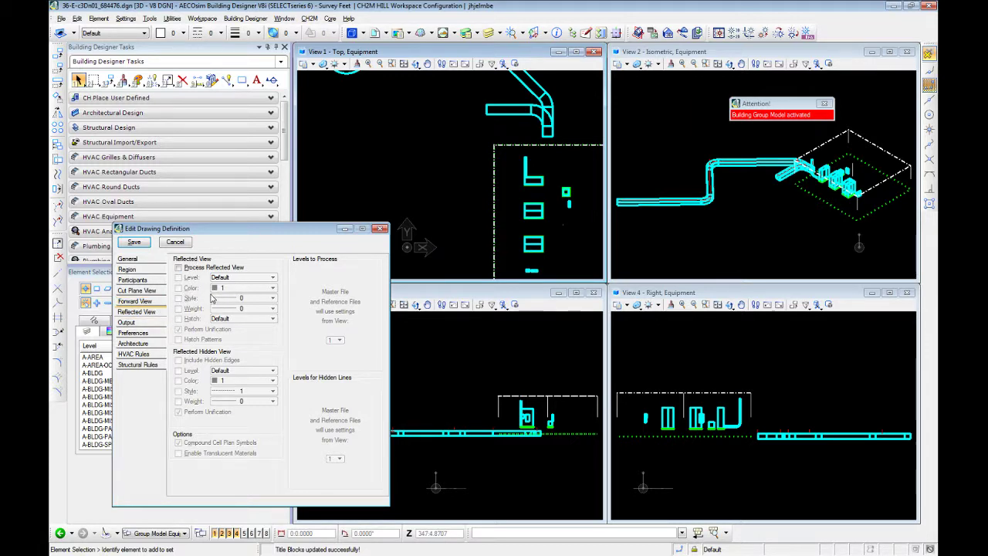
left_click(141, 323)
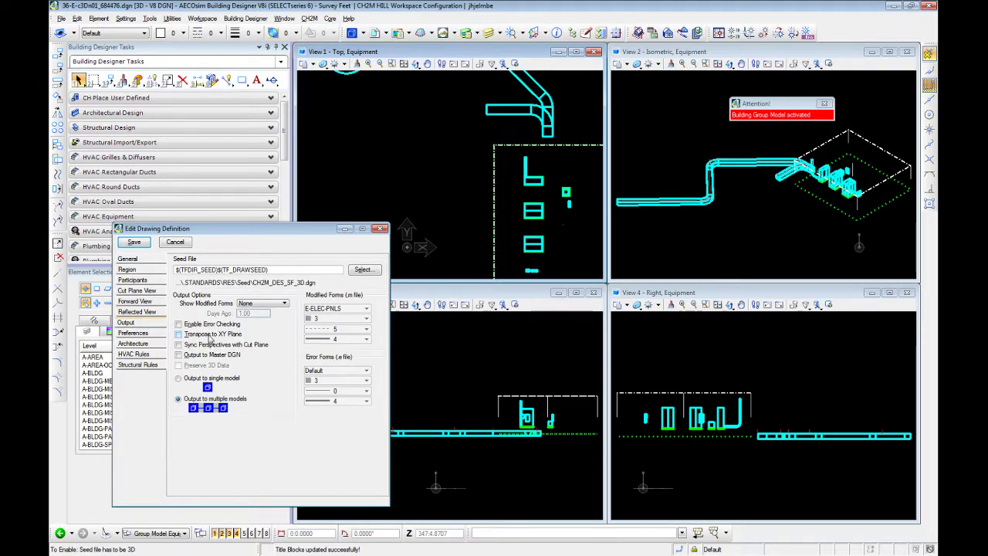
left_click(178, 335)
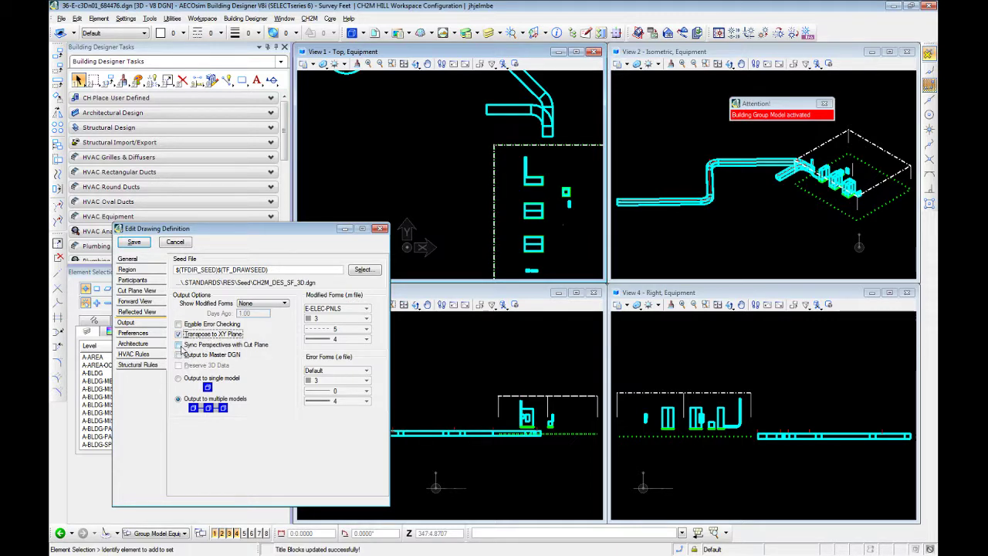
left_click(180, 345)
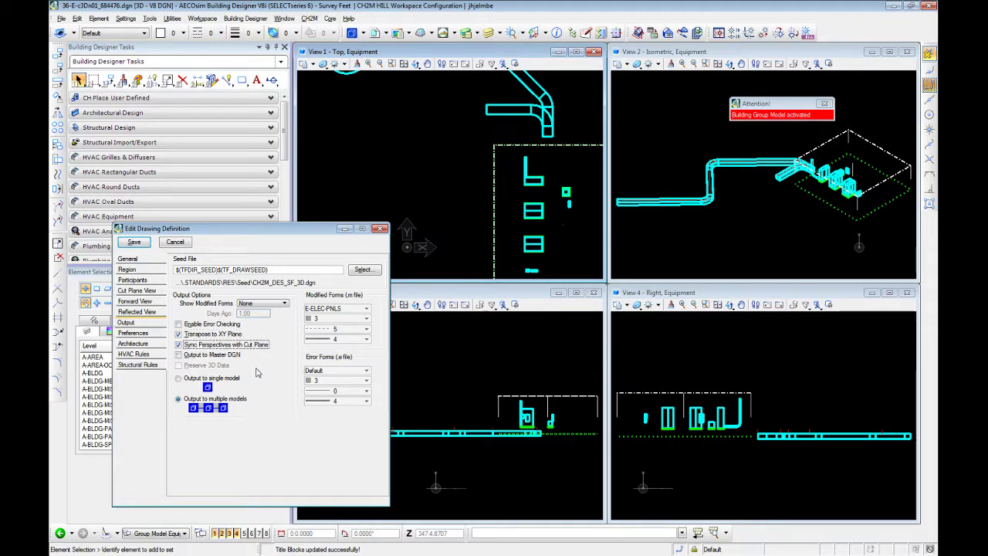
left_click(204, 378)
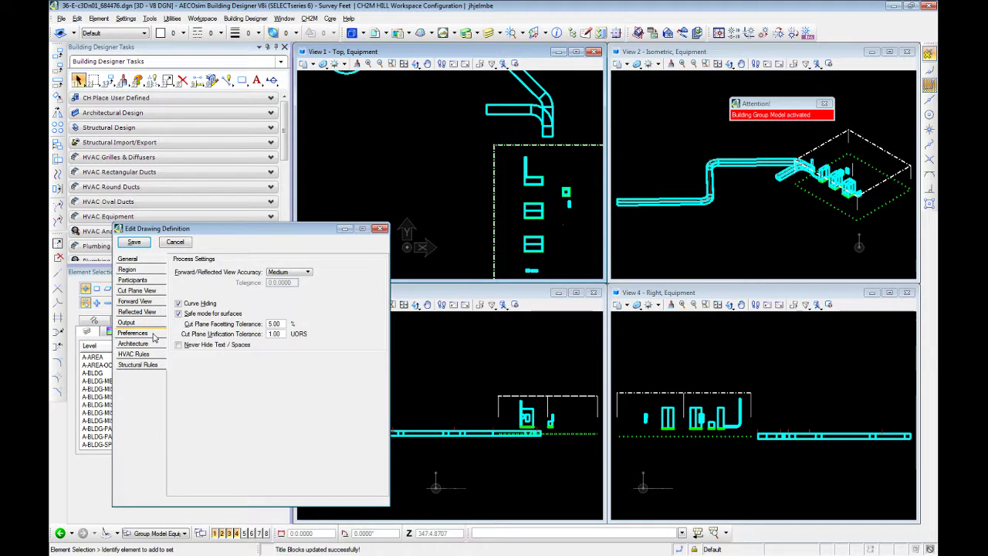
- Examine the forward/reflected view accuracy choices, the curve hiding setting, and the architecture, HVAC and structural rules of the definition
left_click(291, 278)
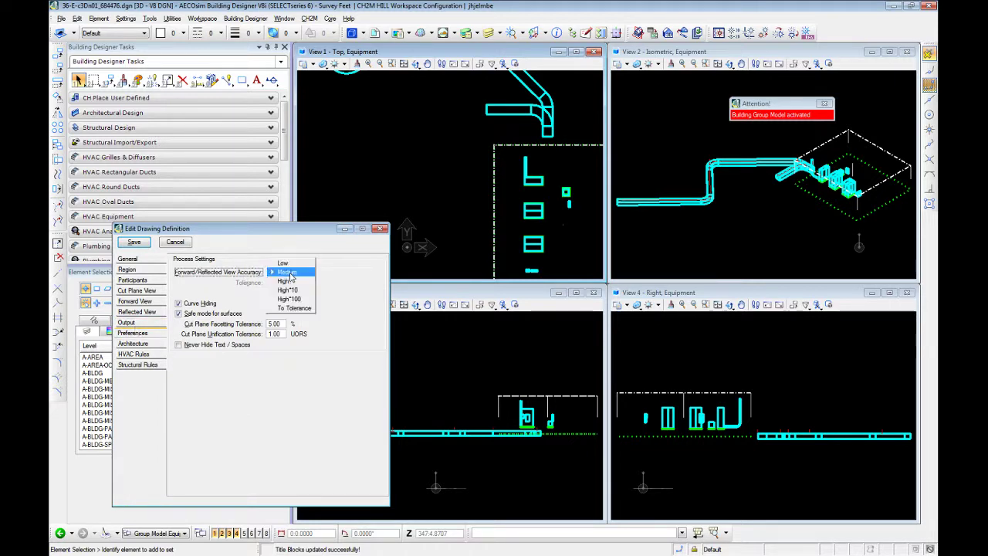
left_click(291, 278)
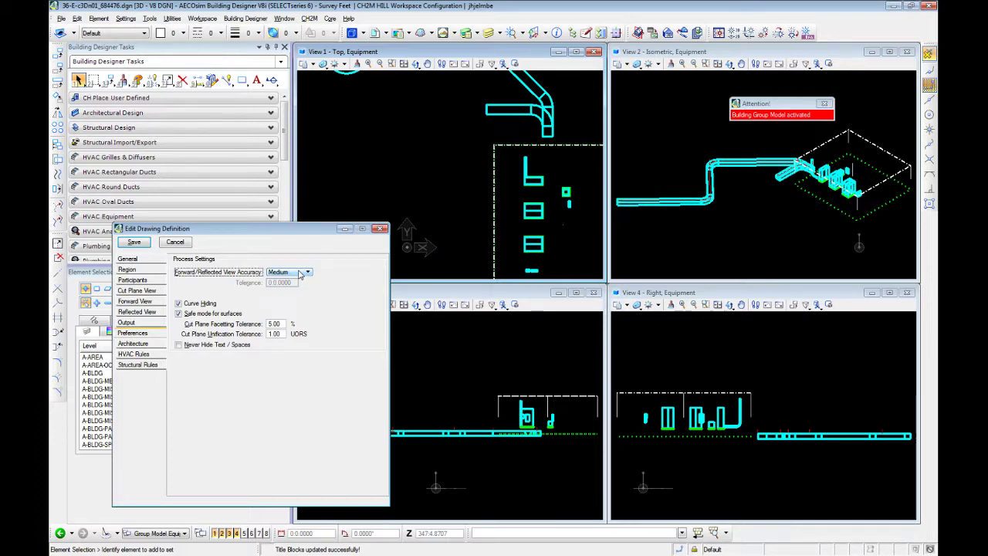
left_click(301, 273)
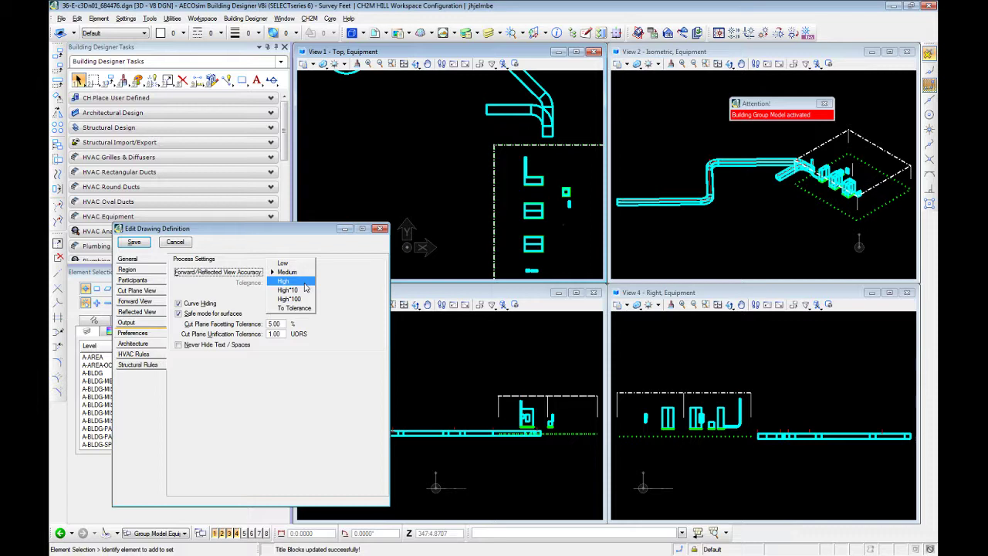
left_click(345, 286)
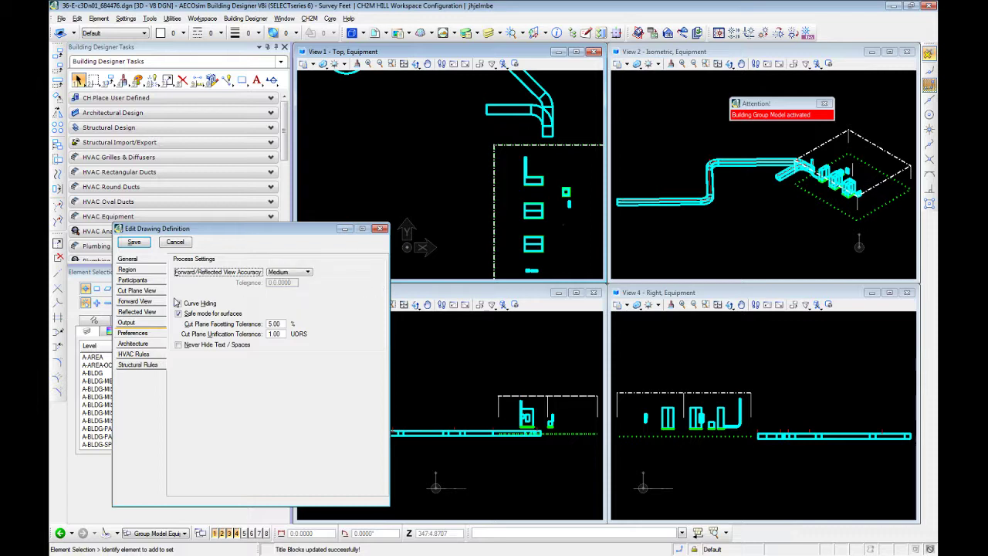
left_click(179, 303)
left_click(133, 343)
left_click(133, 354)
left_click(137, 365)
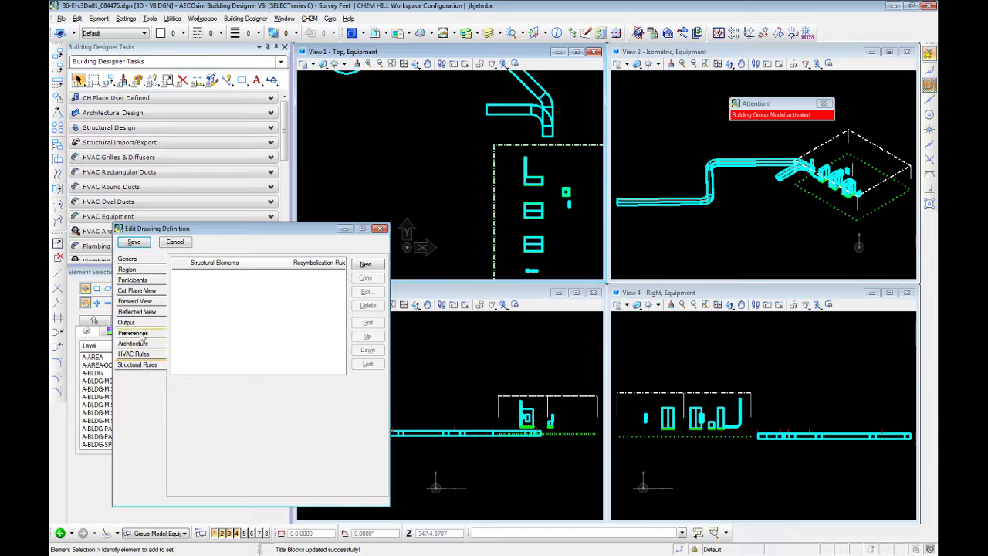
- Save the drawing definition, run the extraction of the Equipment Master drawing, and inspect the extracted equipment up close
left_click(144, 245)
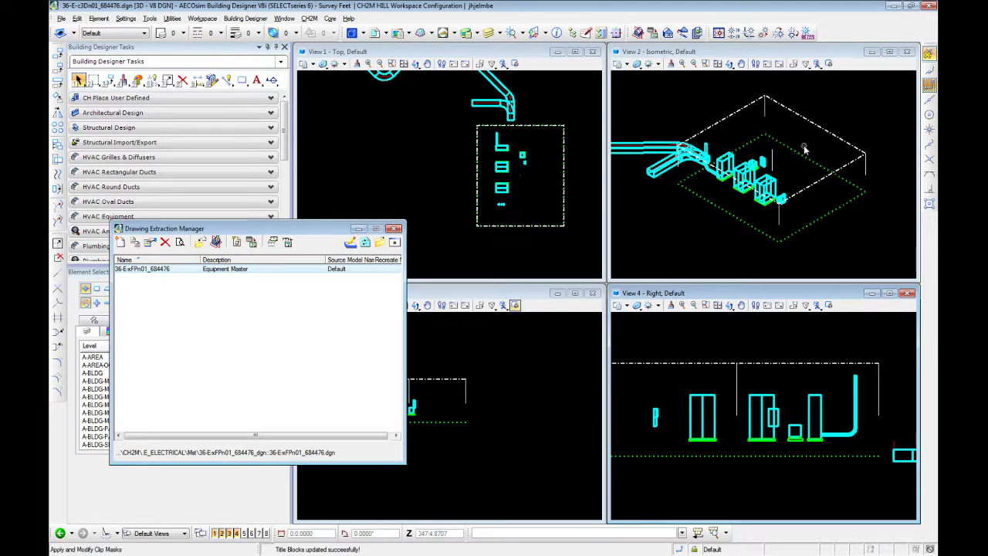
left_click(349, 243)
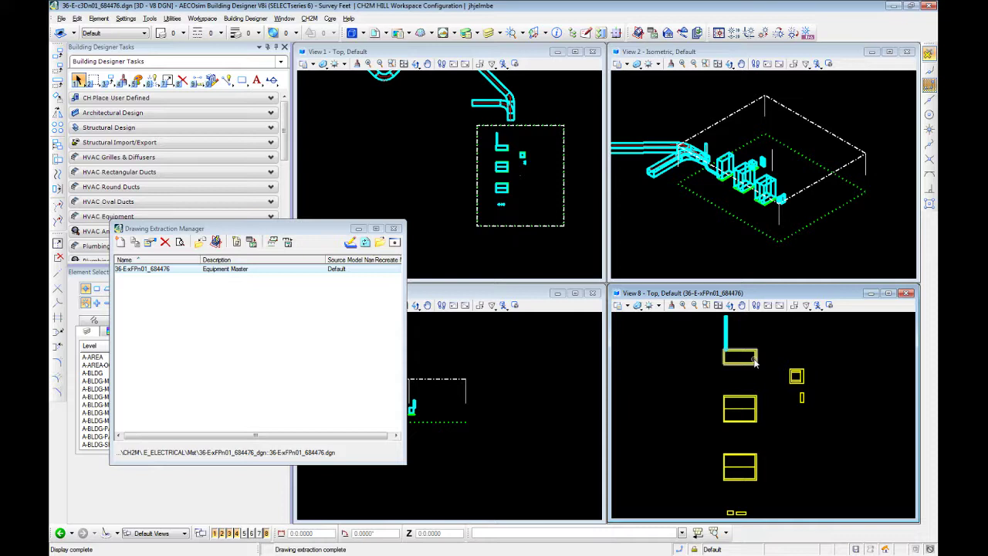
scroll(782, 353, "up", 2)
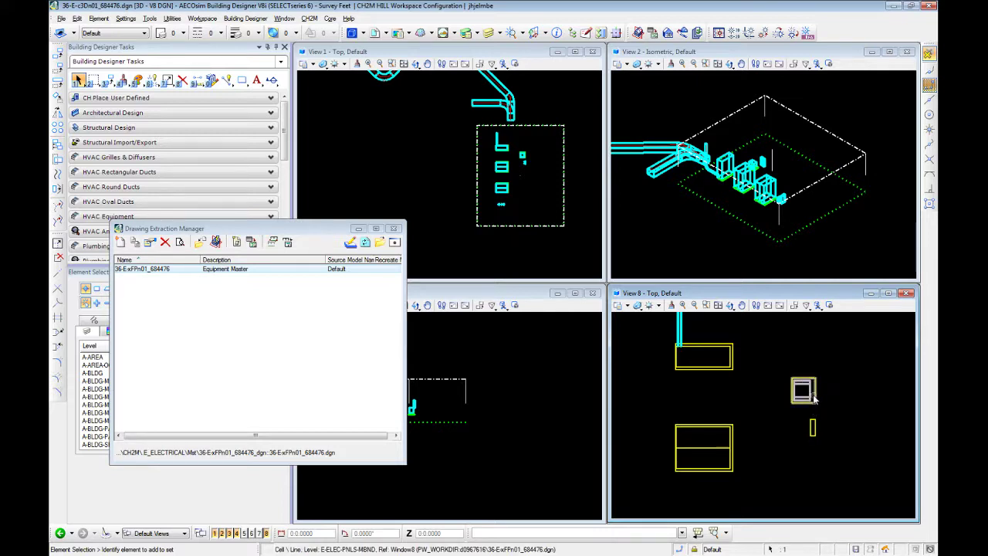
scroll(812, 401, "up", 3)
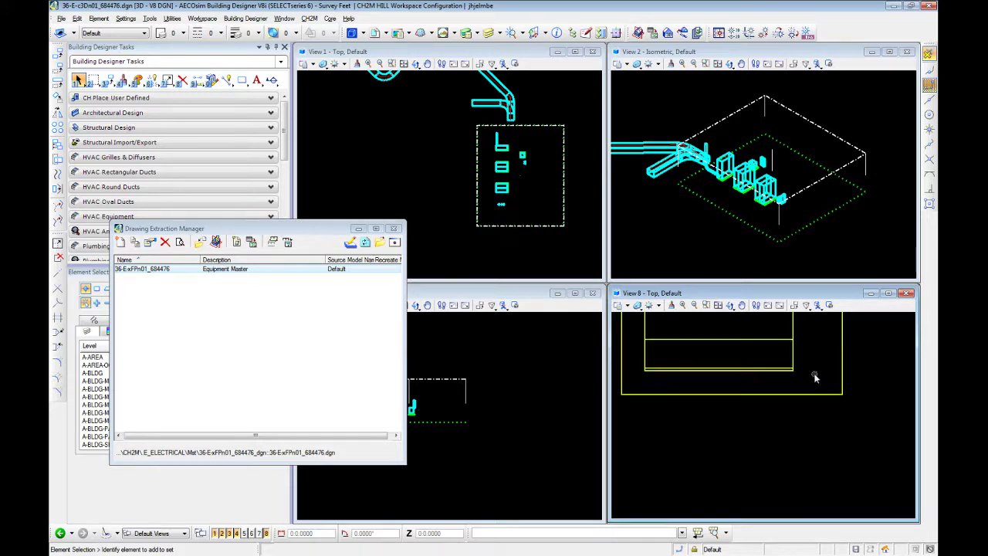